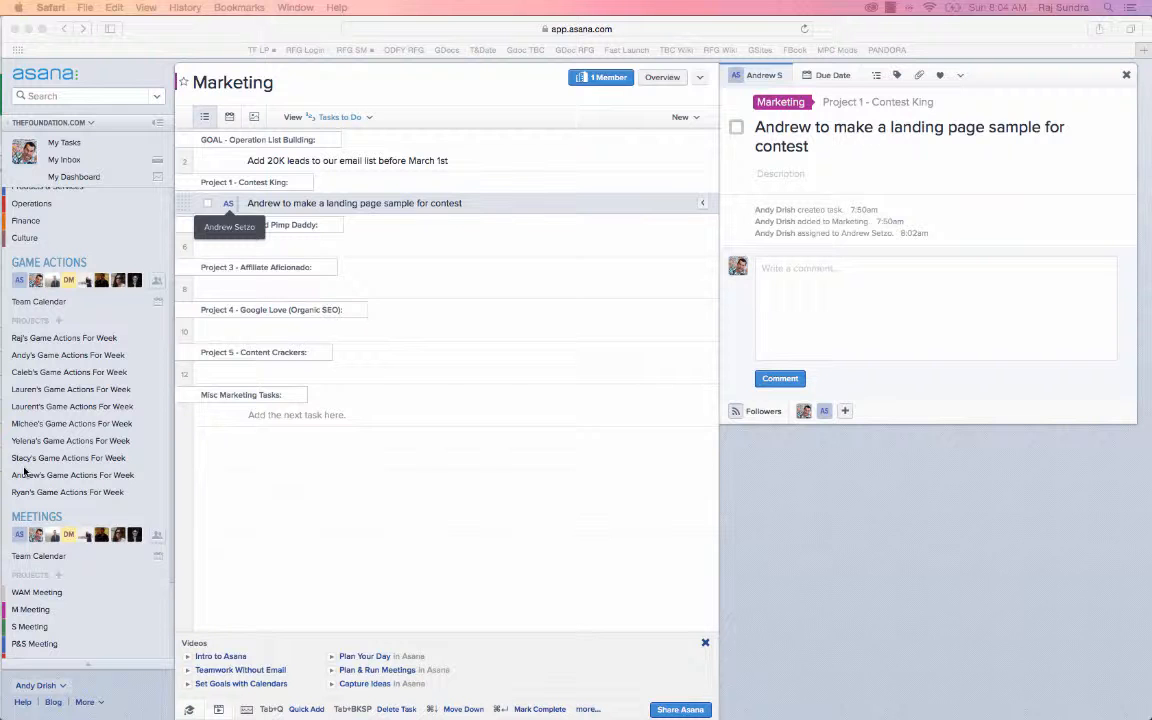
Delete the landing page sample task under Project 1 - Contest King and add a blank task in its place
scroll(24, 471, "down", 2)
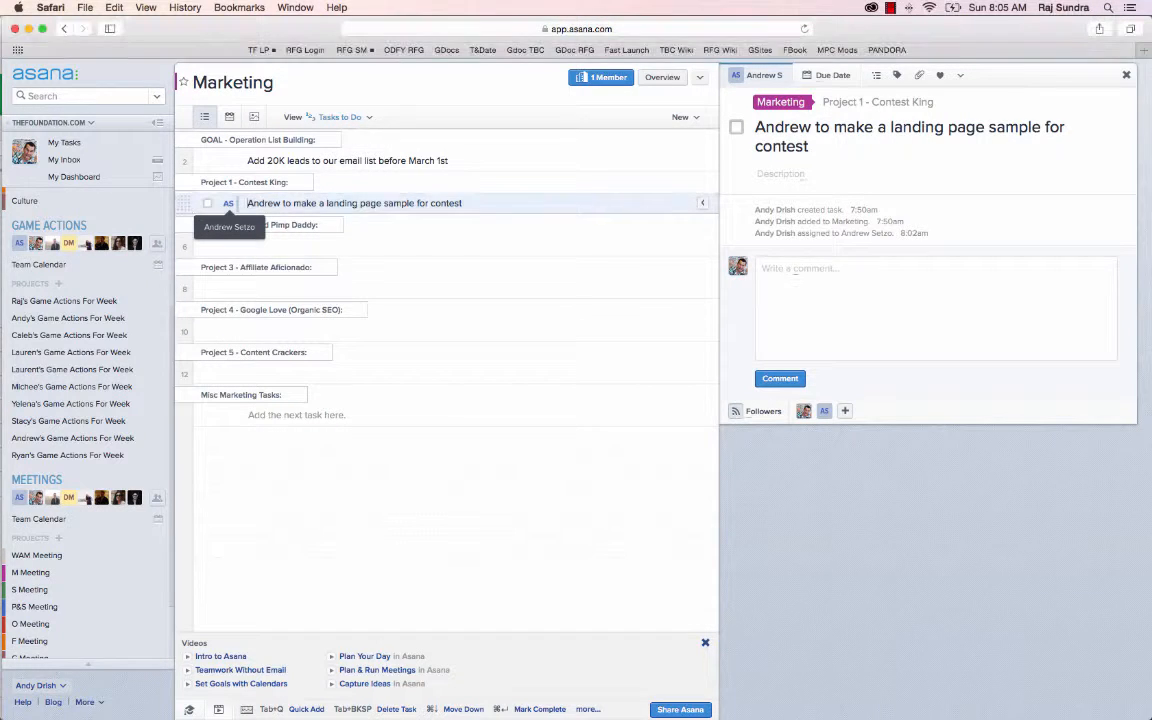
key("Tab+BackSpace")
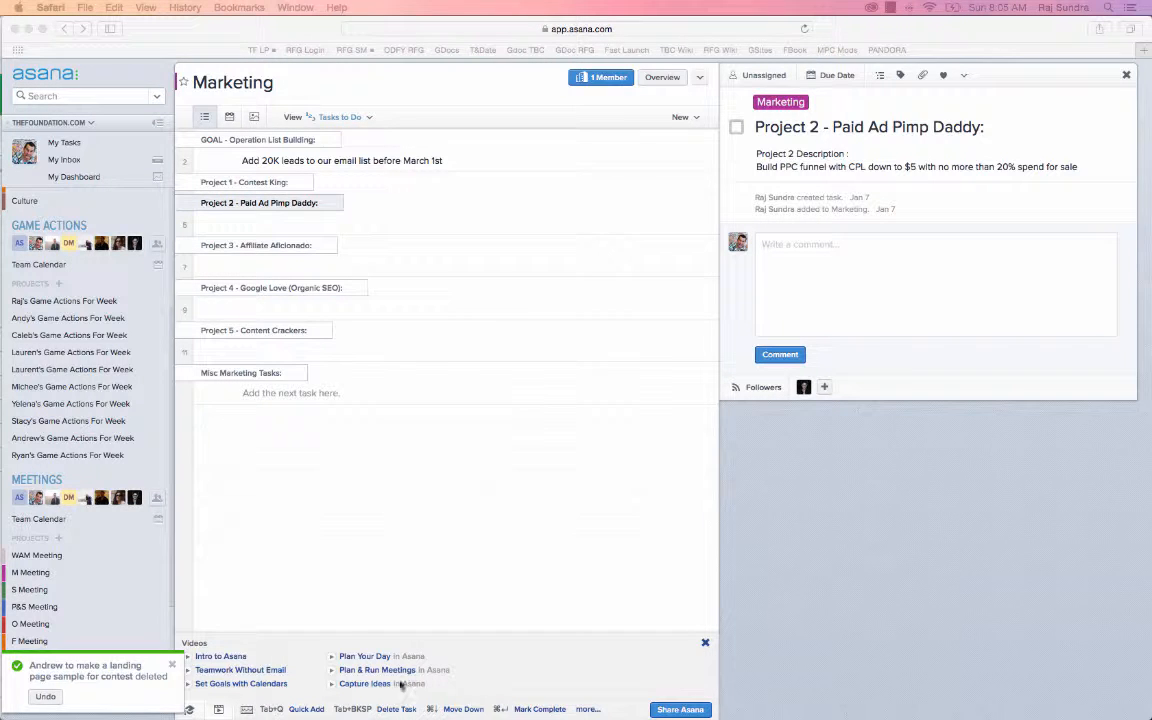
left_click(293, 185)
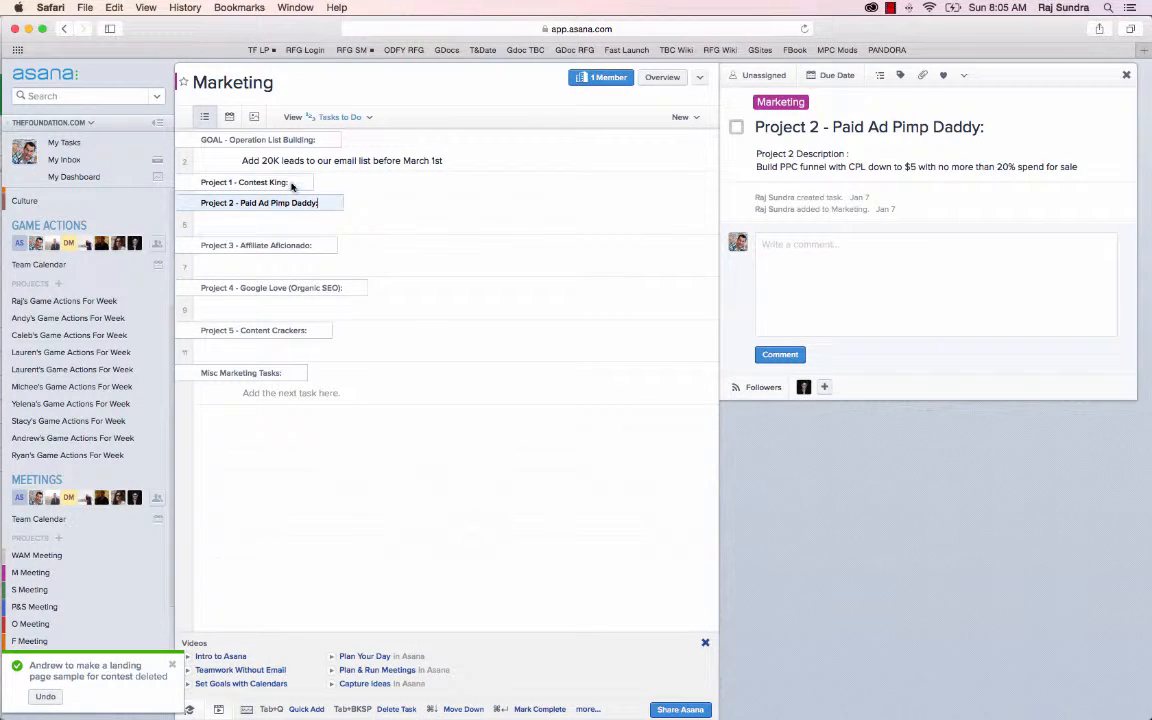
left_click(291, 185)
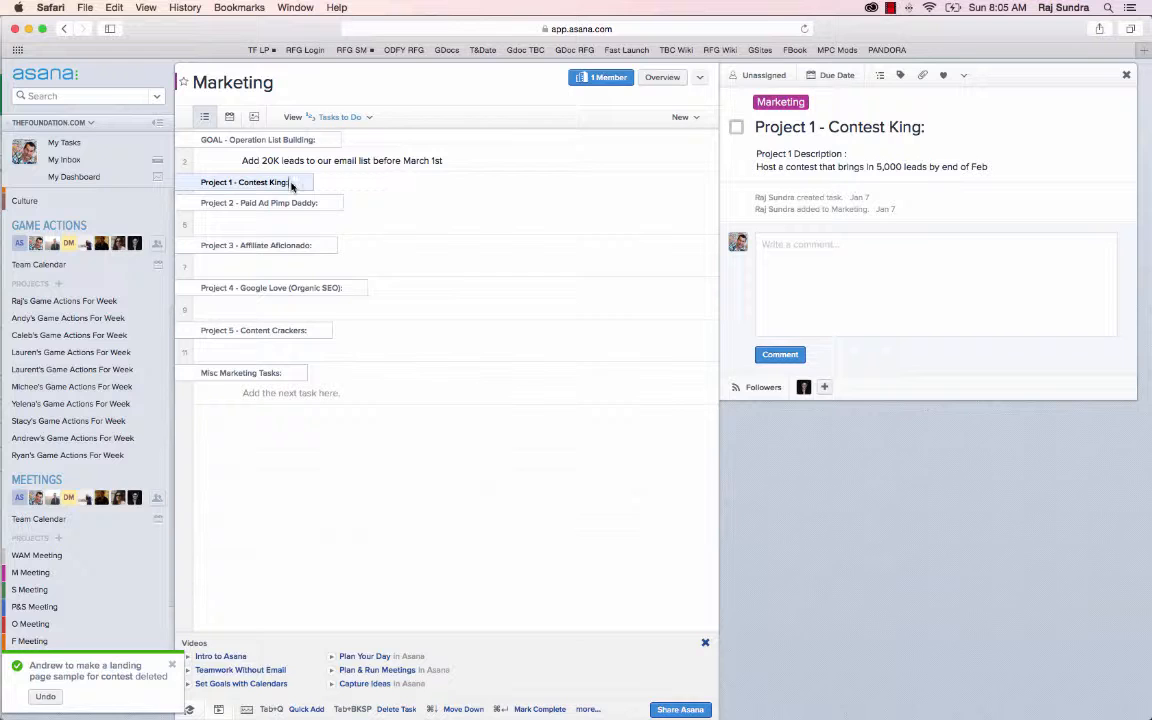
key("Return")
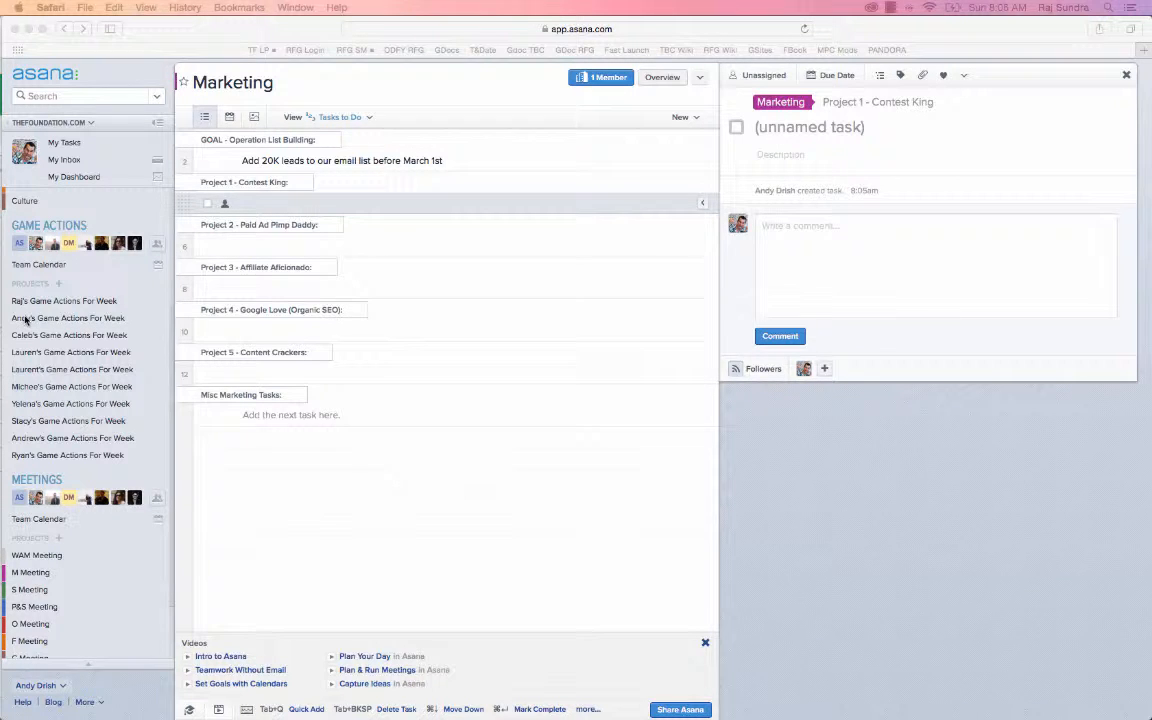
Open the signed-in member's Game Actions For Week project
scroll(24, 319, "up", 1)
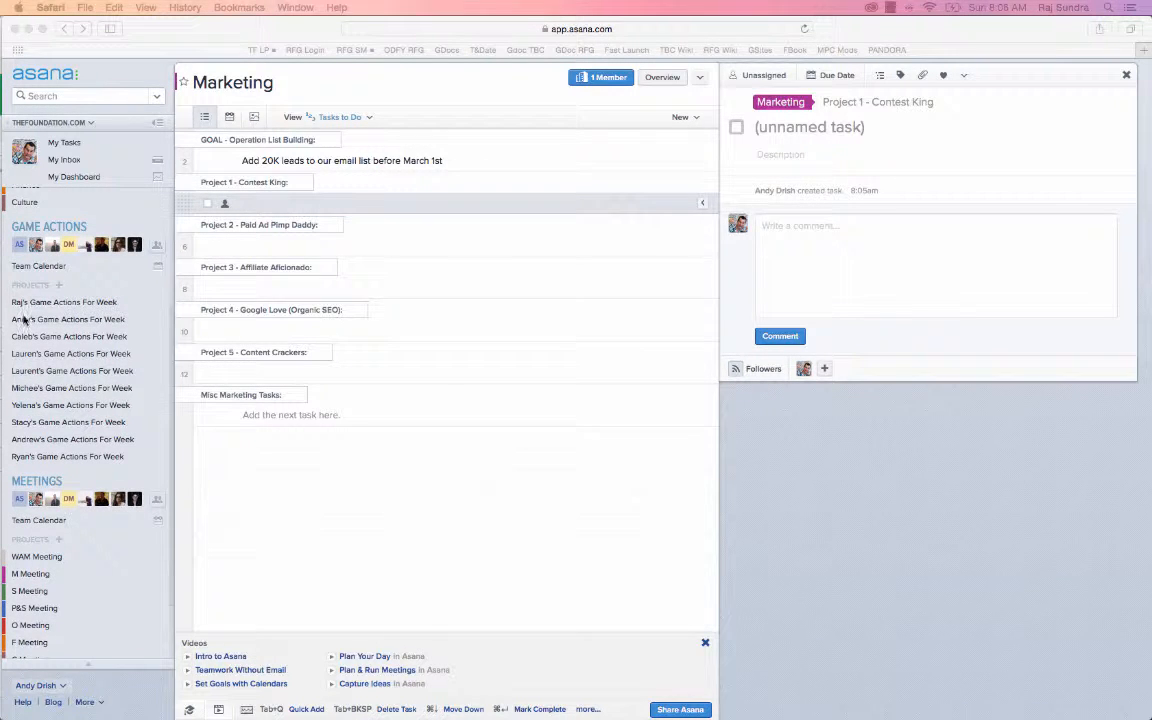
left_click(22, 320)
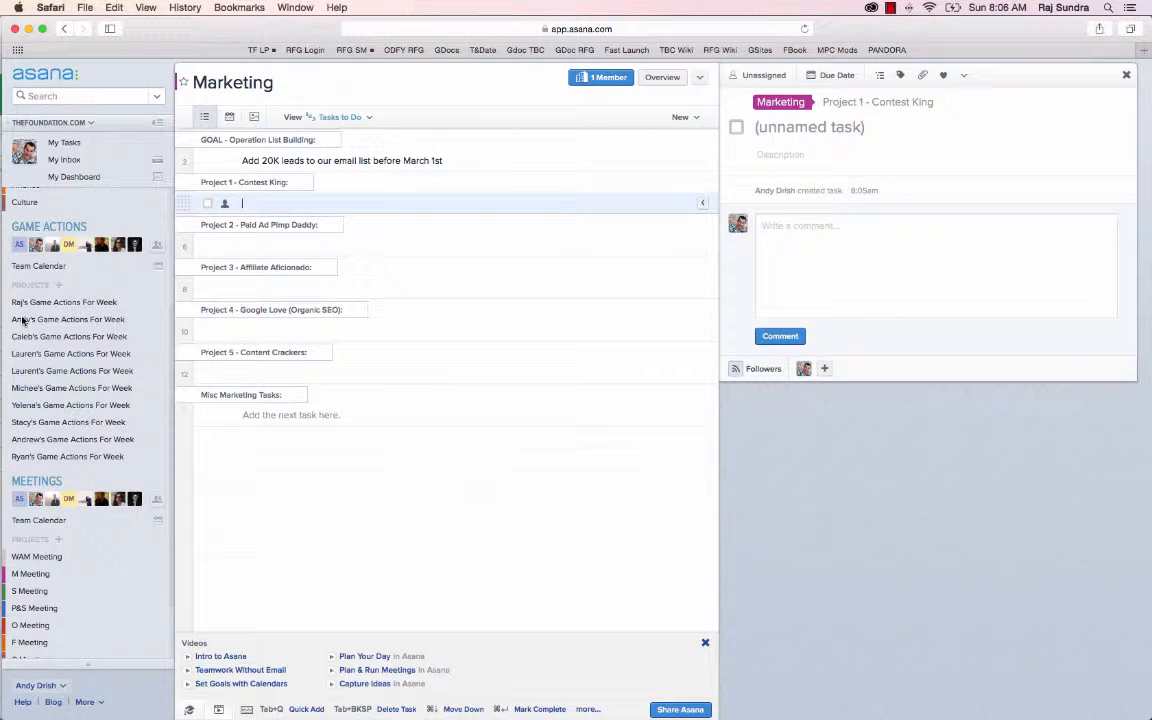
left_click(22, 320)
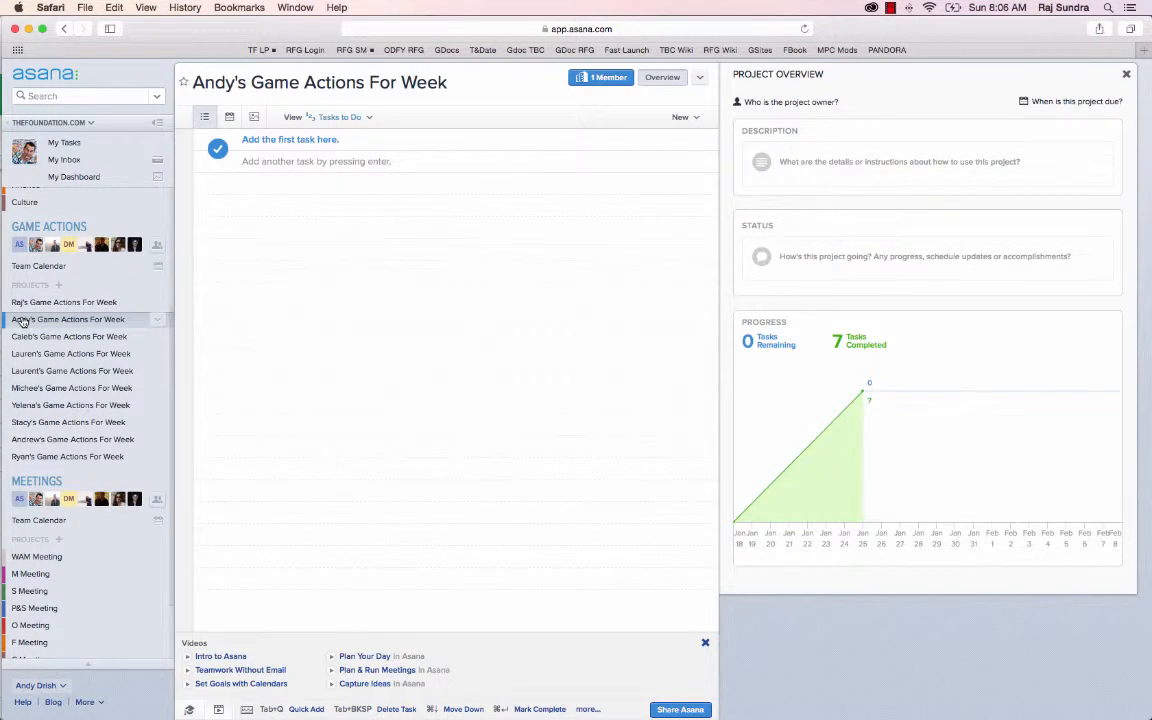
Switch to the game spreadsheet in Google Sheets and open the Wk 3 (01.26) sheet at the first member's week section
key("super+grave")
key("super+grave")
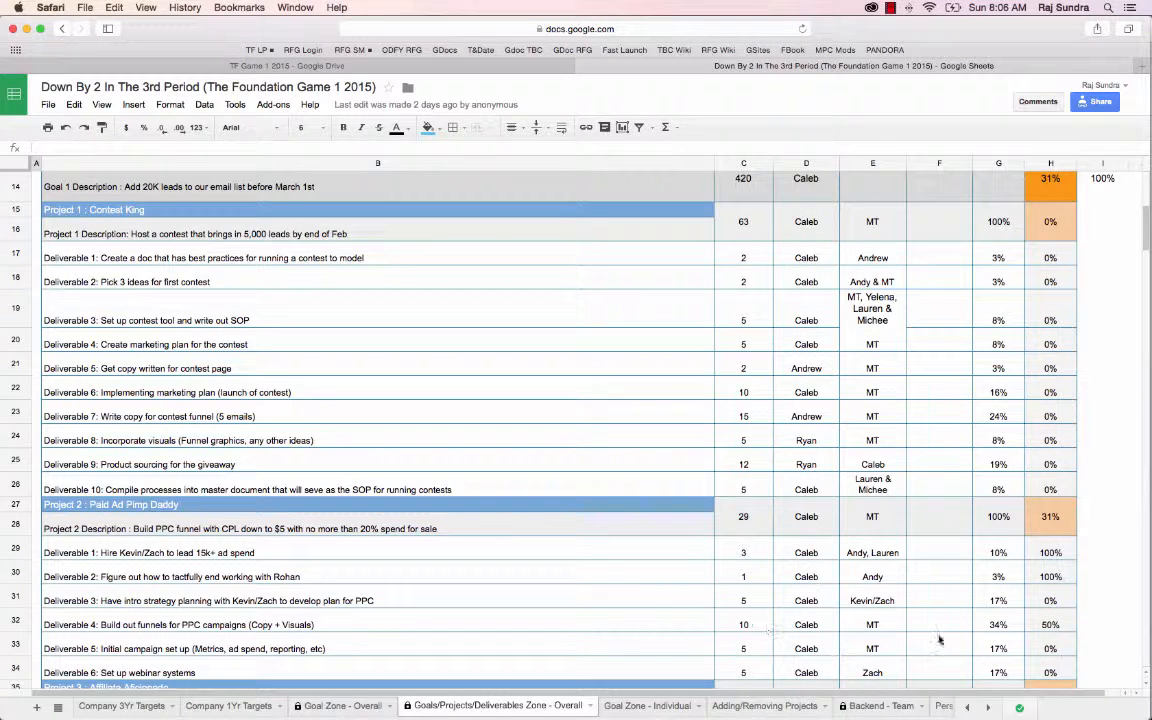
left_click(988, 708)
left_click(988, 708)
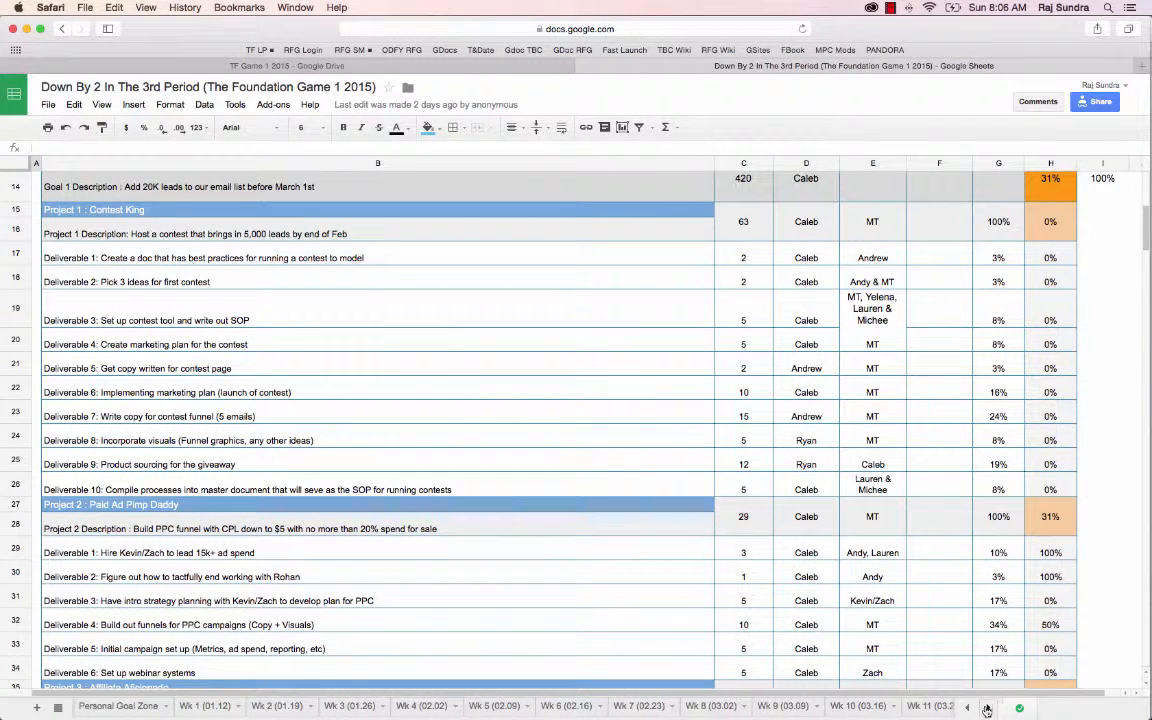
left_click(344, 708)
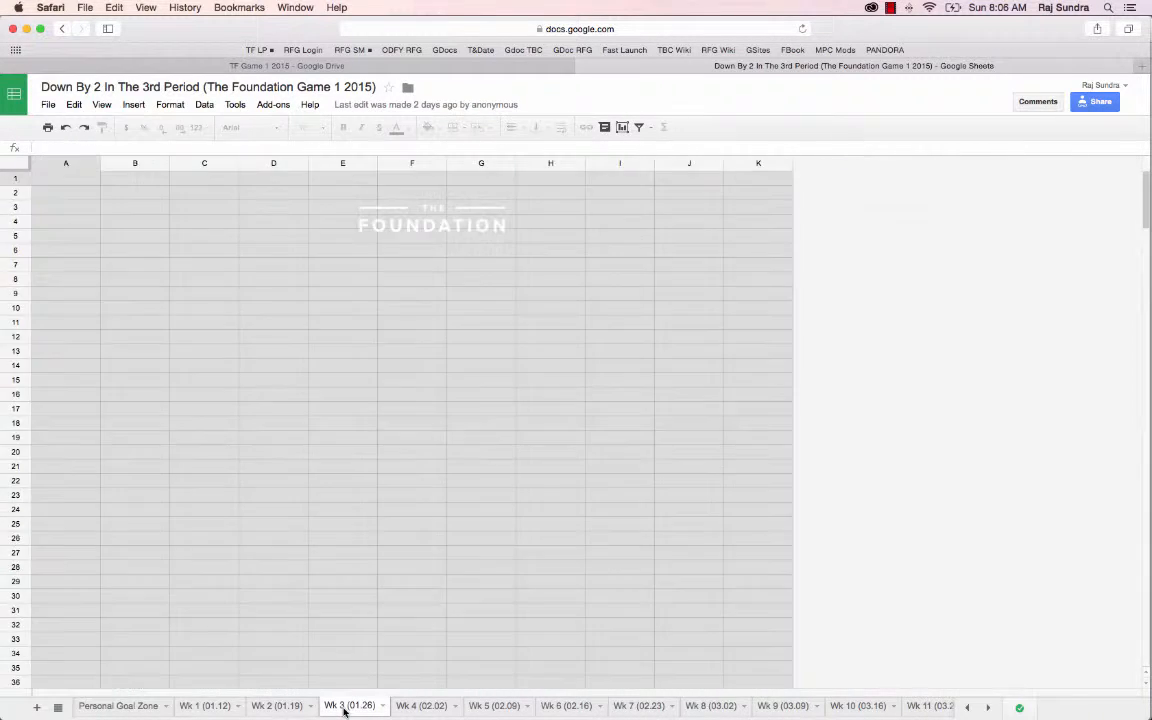
scroll(268, 575, "down", 3)
scroll(268, 575, "up", 2)
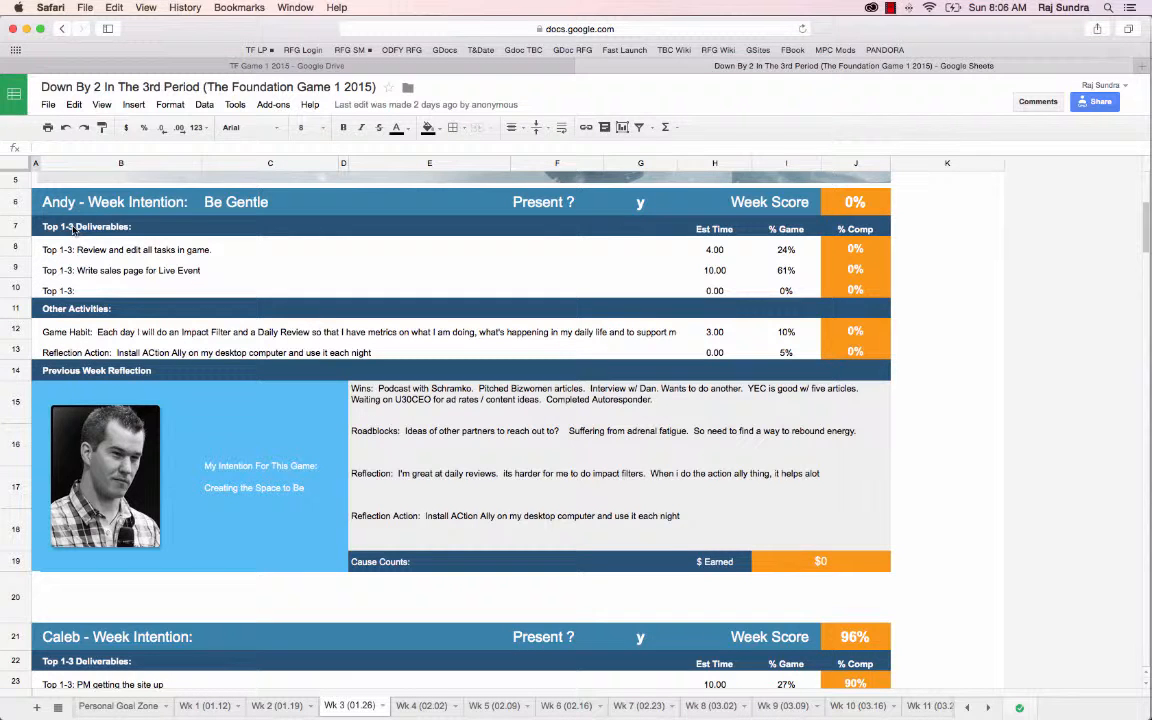
Copy cells B7:B13, from Top 1-3 Deliverables to Reflection Action, and paste them as tasks into the empty weekly game actions project in Asana
left_click_drag(71, 225, 74, 343)
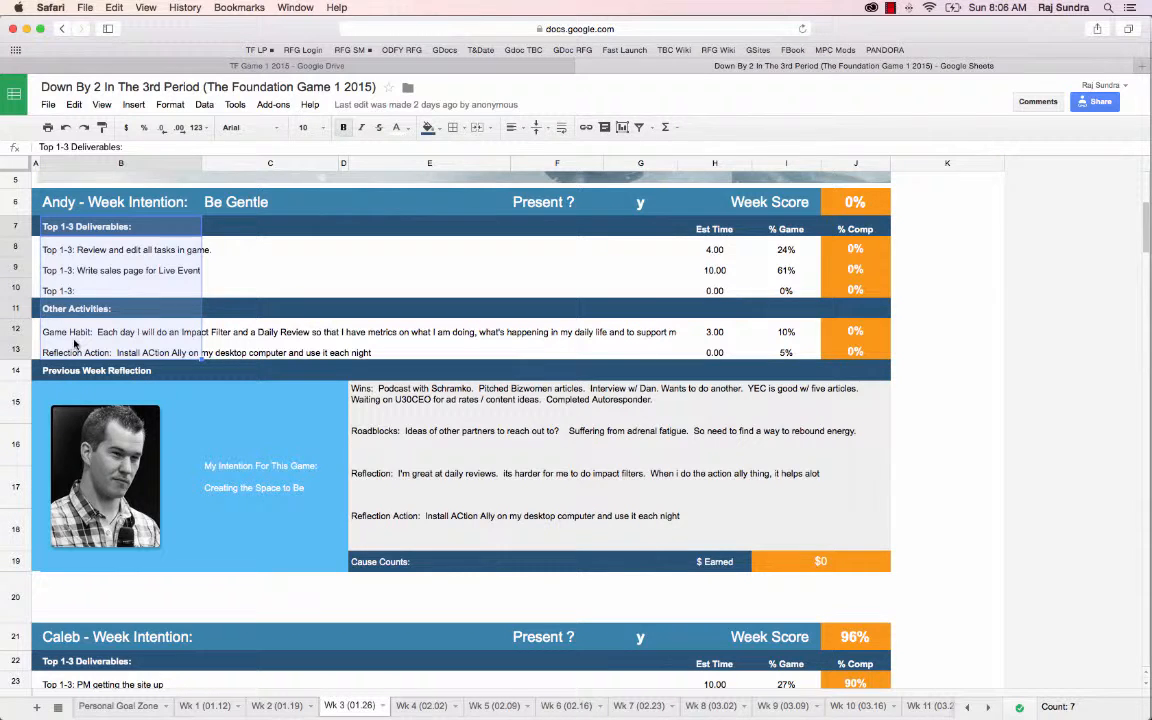
key("super+c")
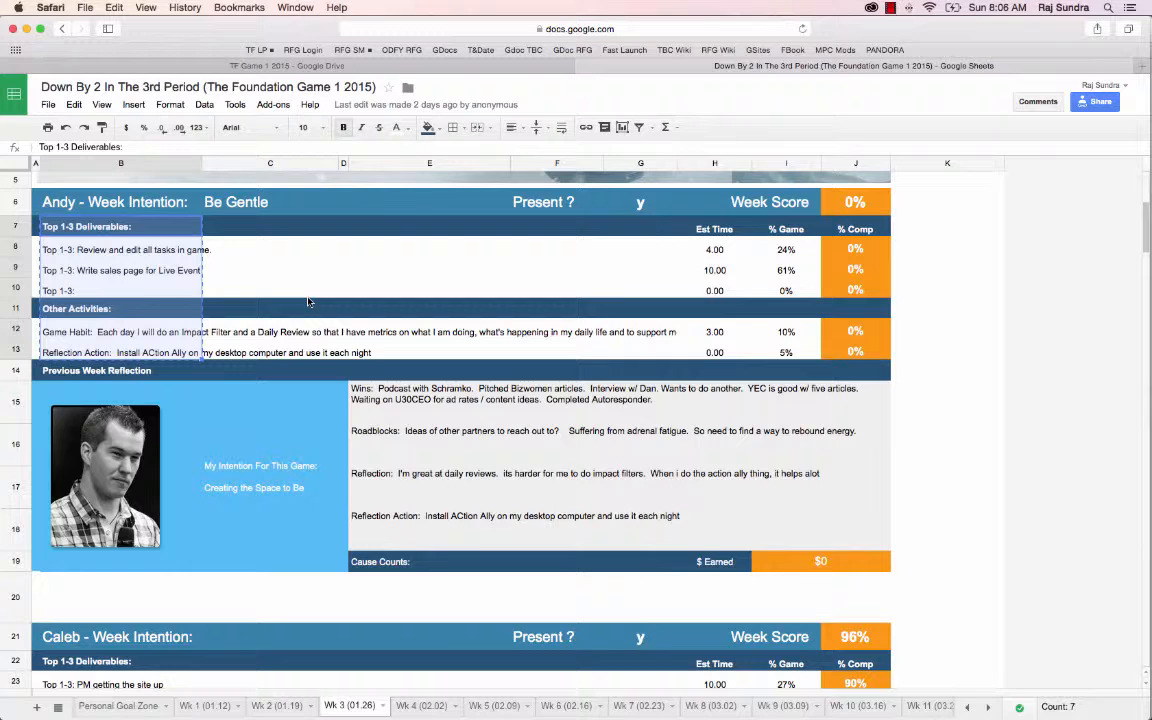
key("super+grave")
key("super+grave")
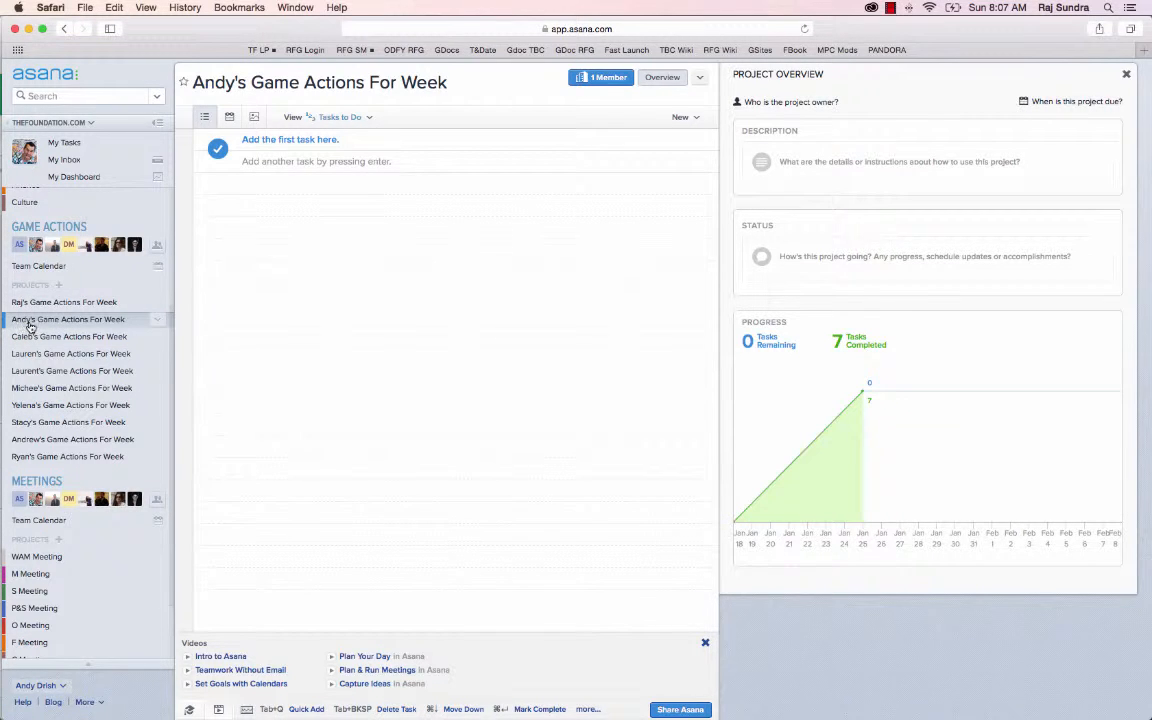
left_click(285, 141)
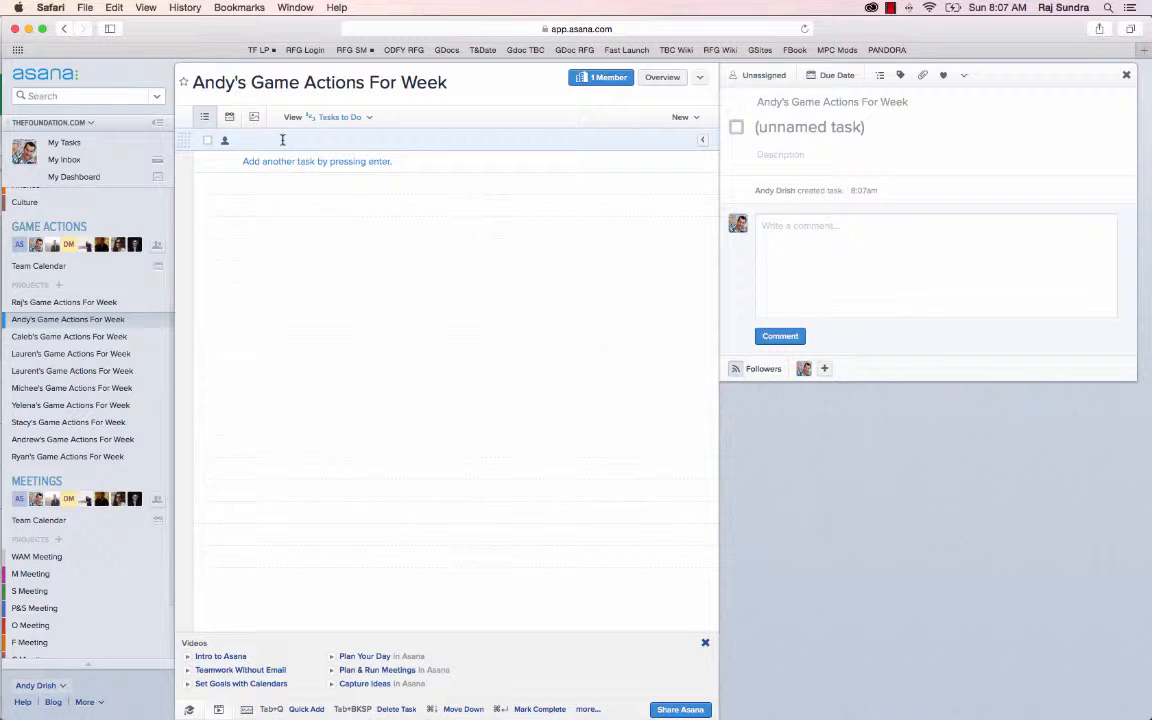
key("super+v")
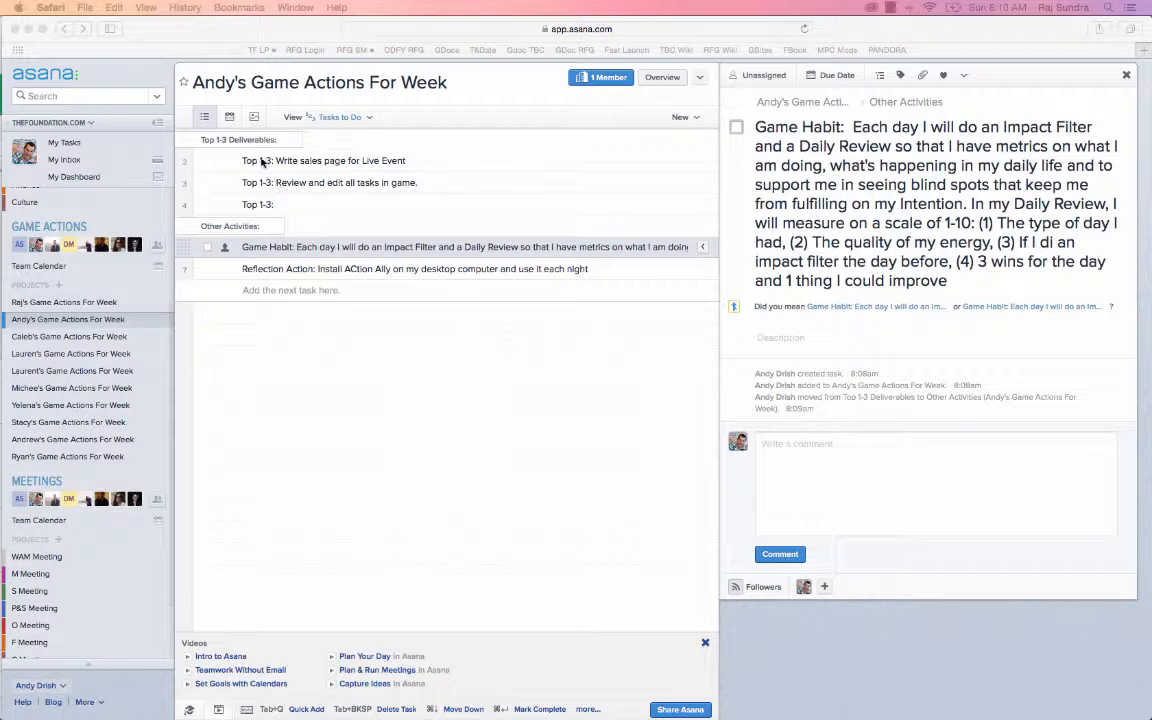
Assign all items from Top 1-3 Deliverables to Reflection Action to yourself and delete them from the project
left_click(186, 140)
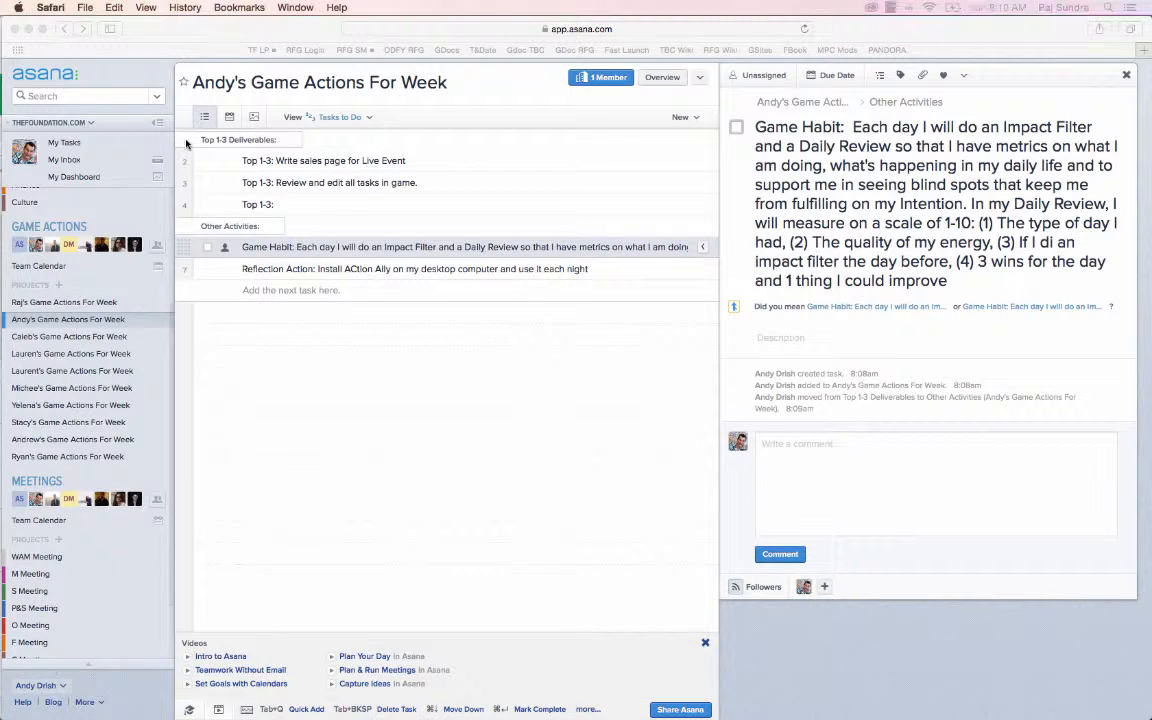
left_click(186, 141)
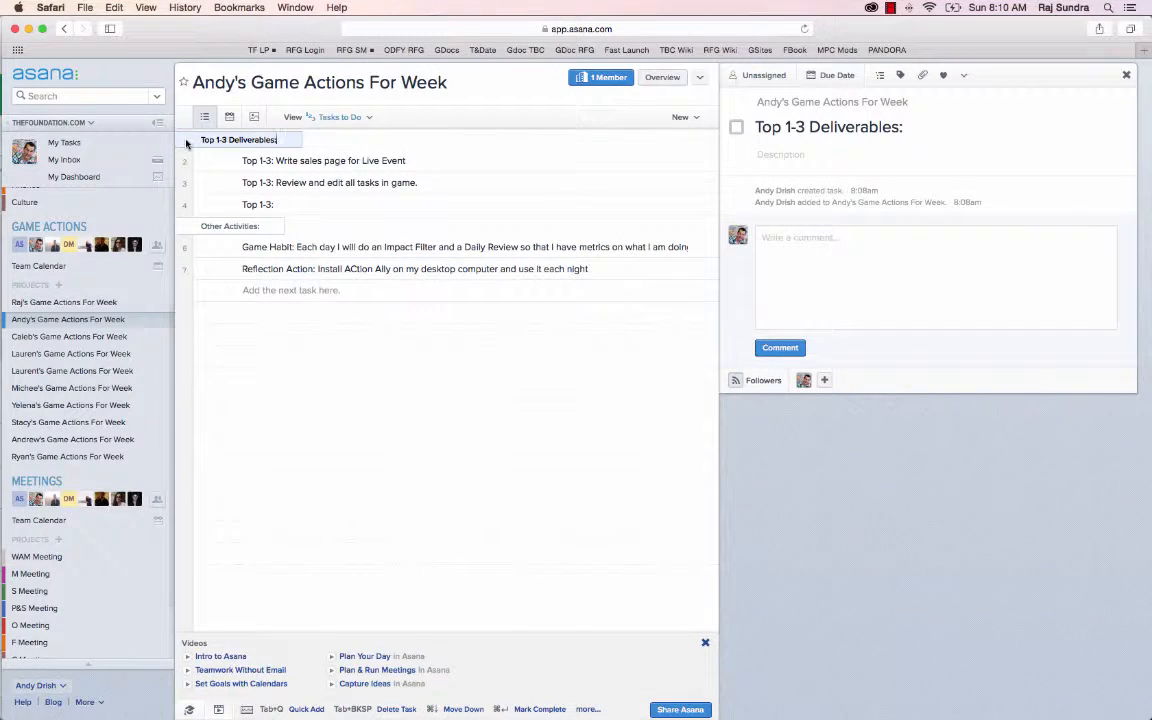
left_click(185, 271, "shift")
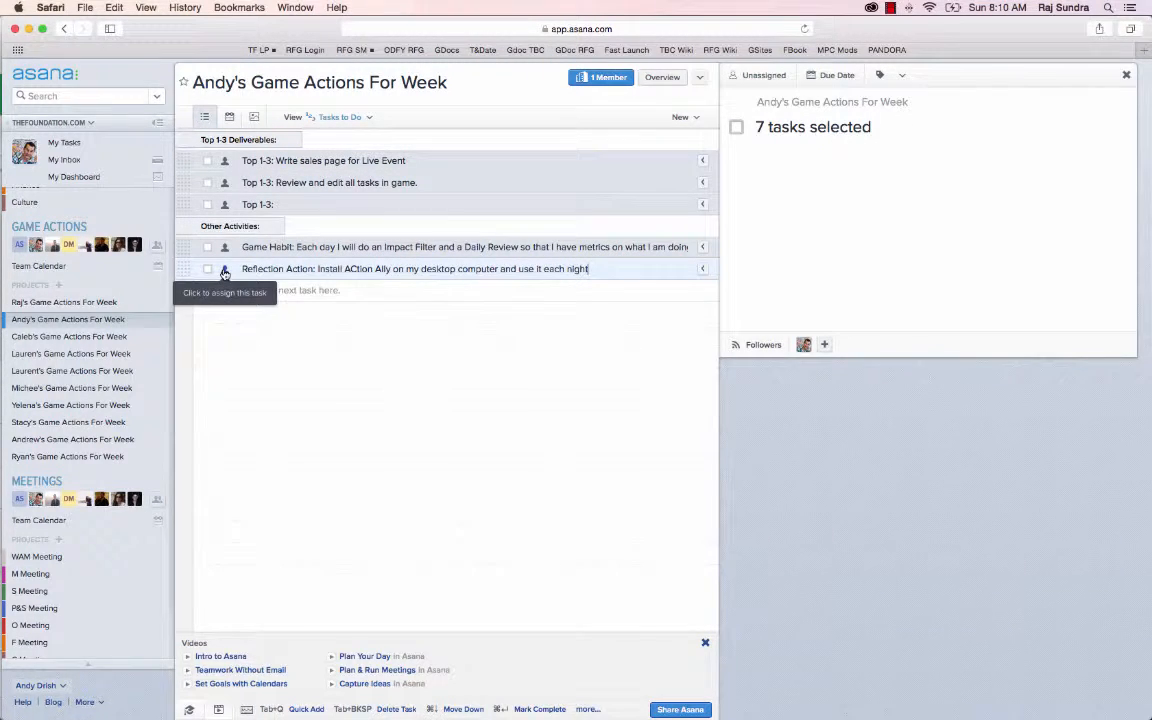
left_click(225, 271)
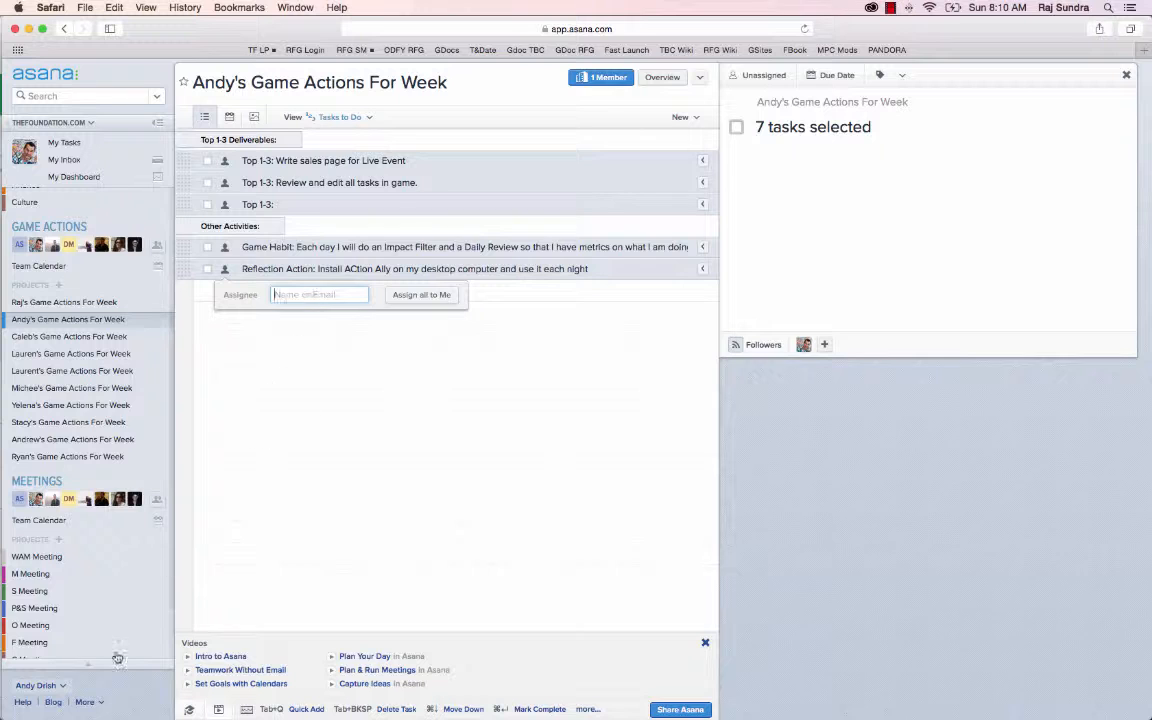
left_click(422, 295)
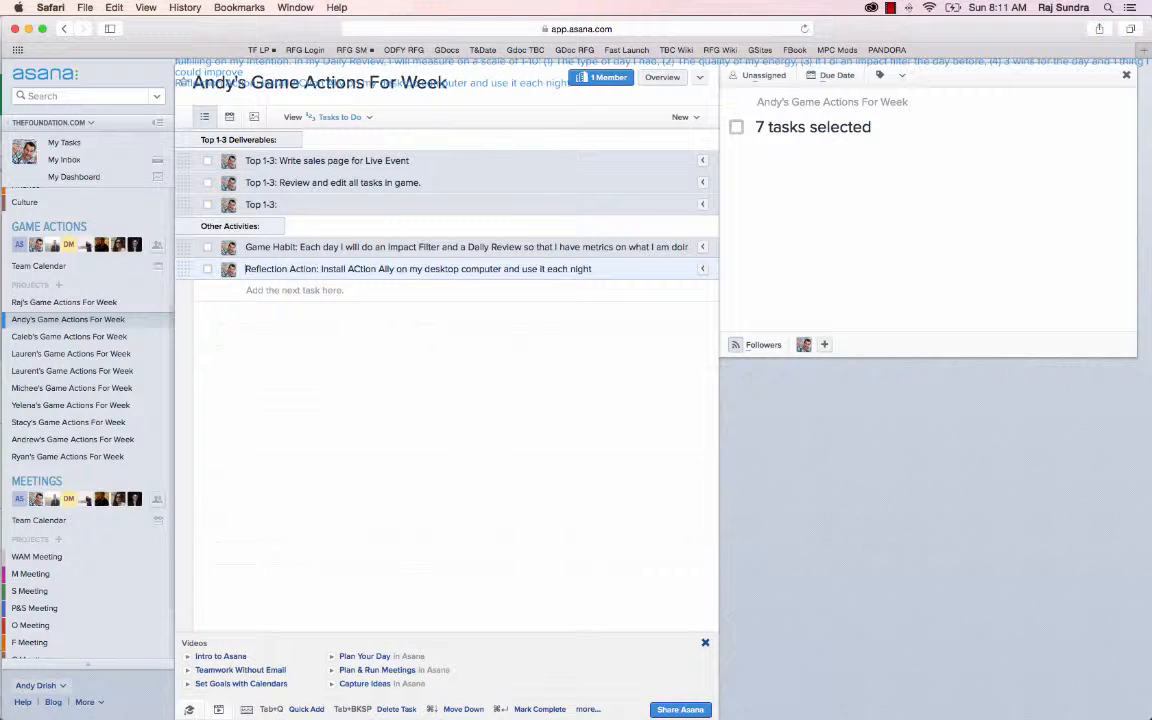
key("Tab+BackSpace")
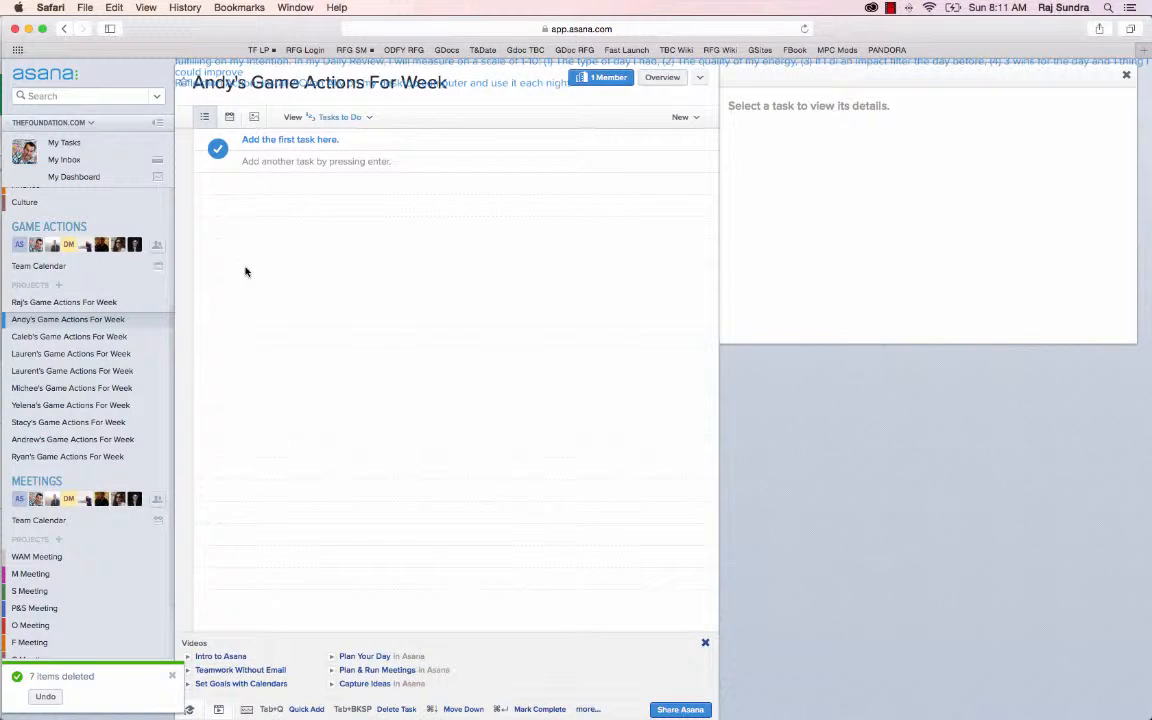
Switch to the Google Sheets spreadsheet and remove the word Test from the third Top 1-3 entry in cell B10
key("super+grave")
key("super+grave")
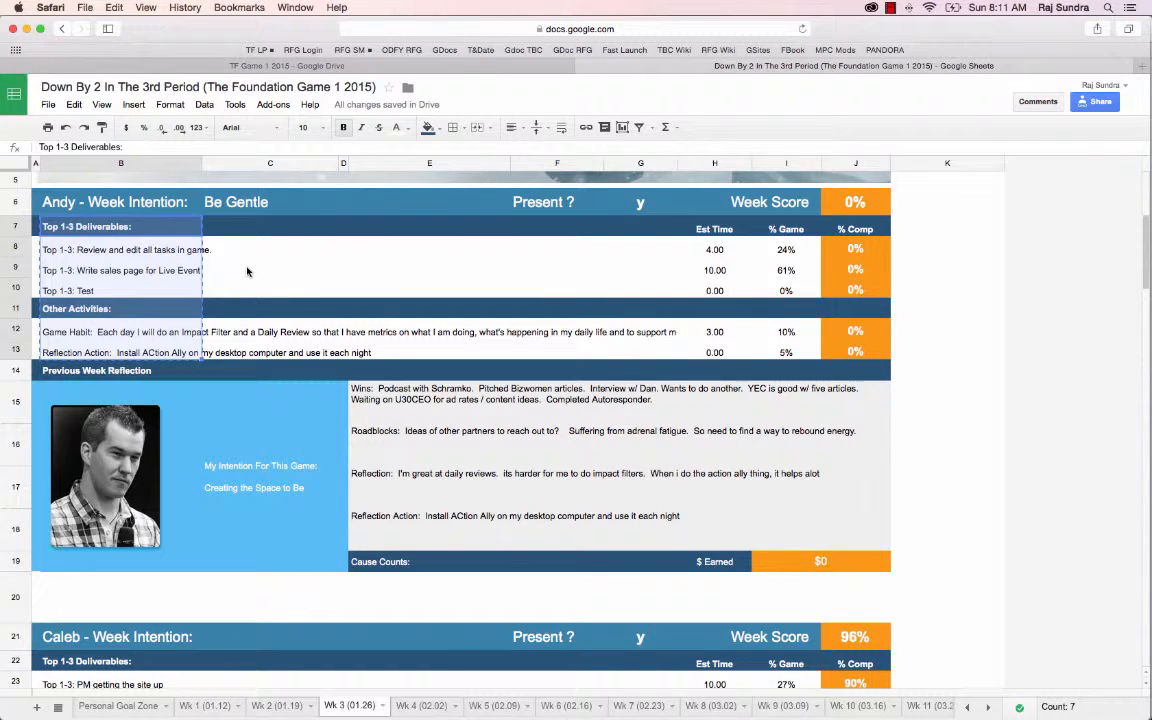
left_click(236, 248)
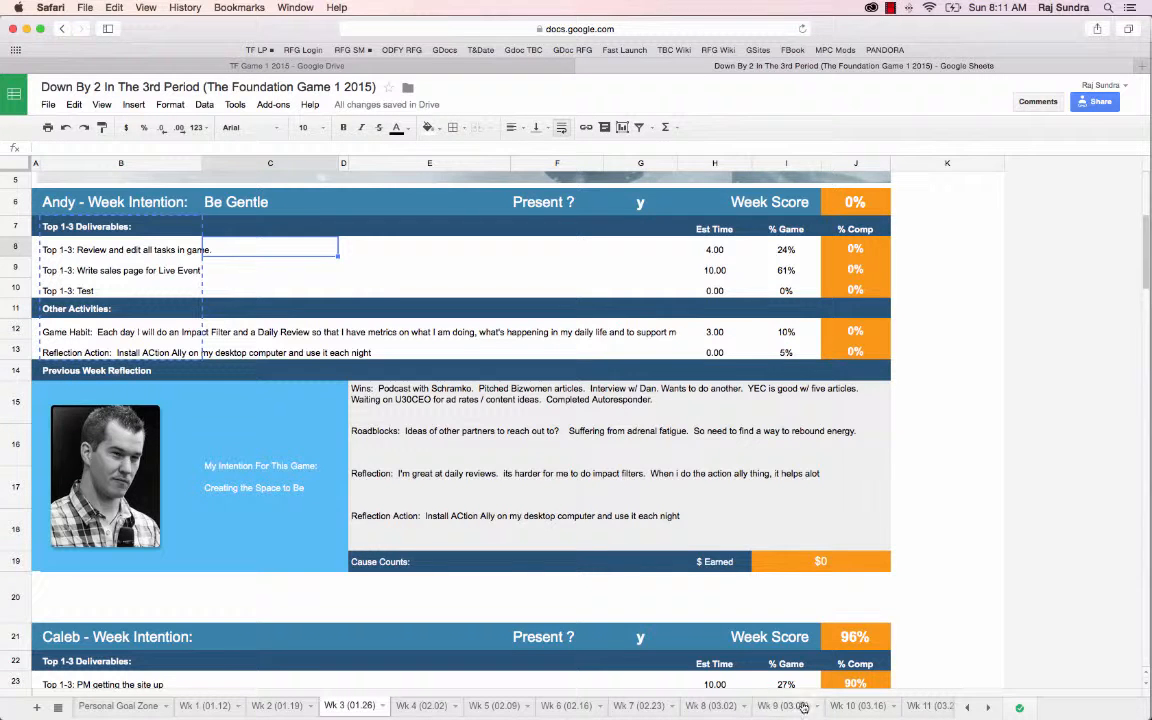
left_click(141, 230)
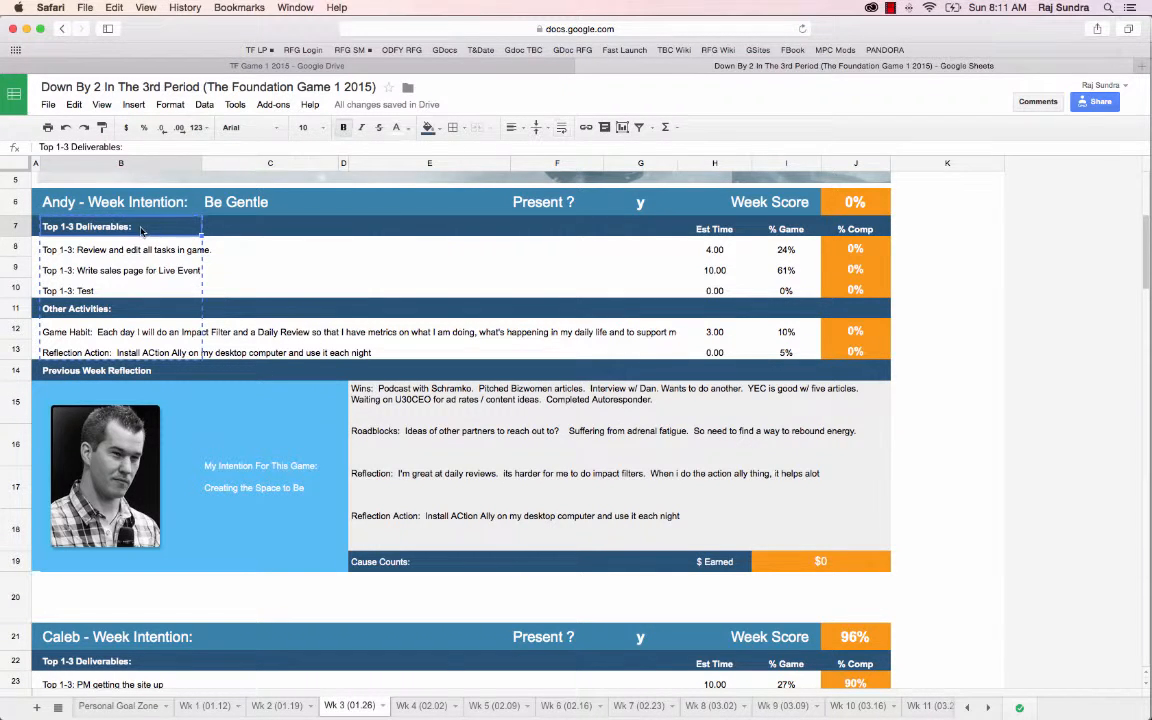
left_click_drag(128, 218, 137, 351)
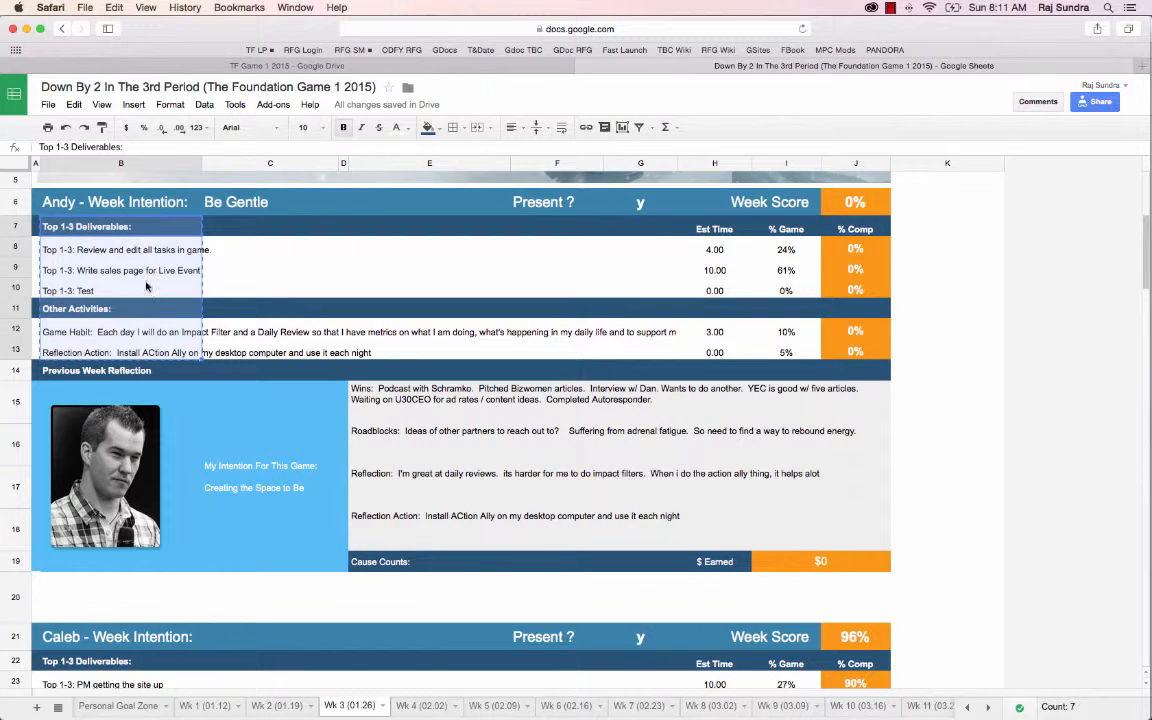
double_click(83, 285)
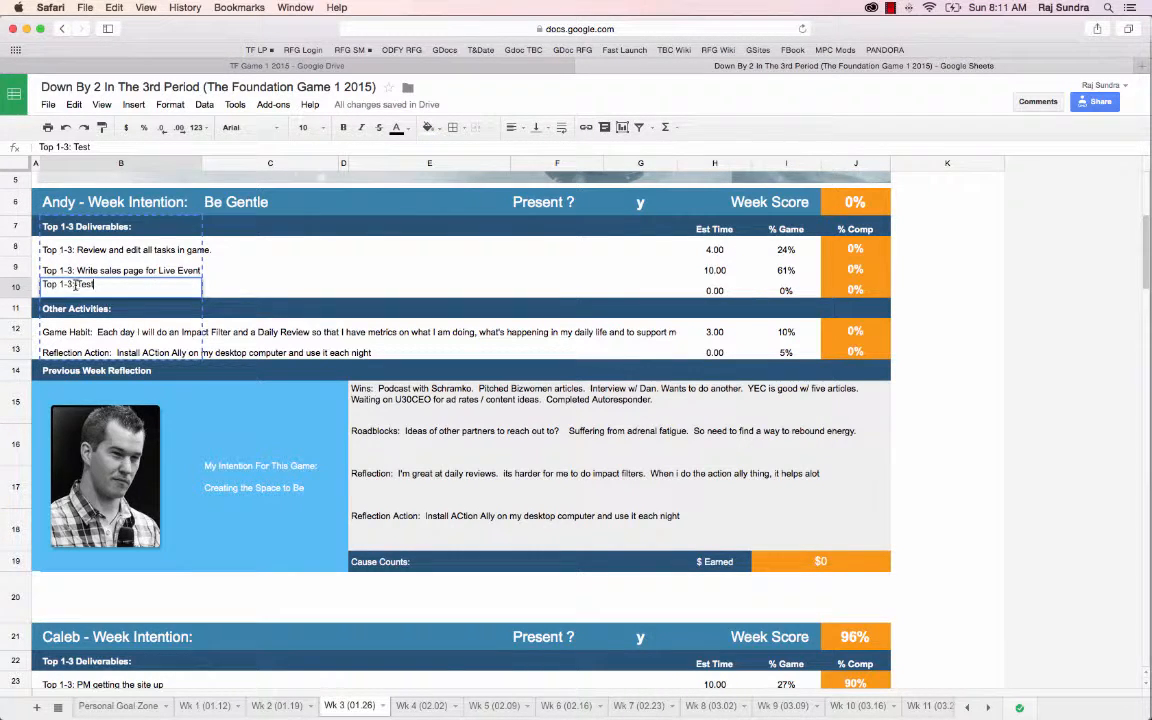
left_click_drag(77, 284, 96, 284)
key("BackSpace")
left_click(252, 267)
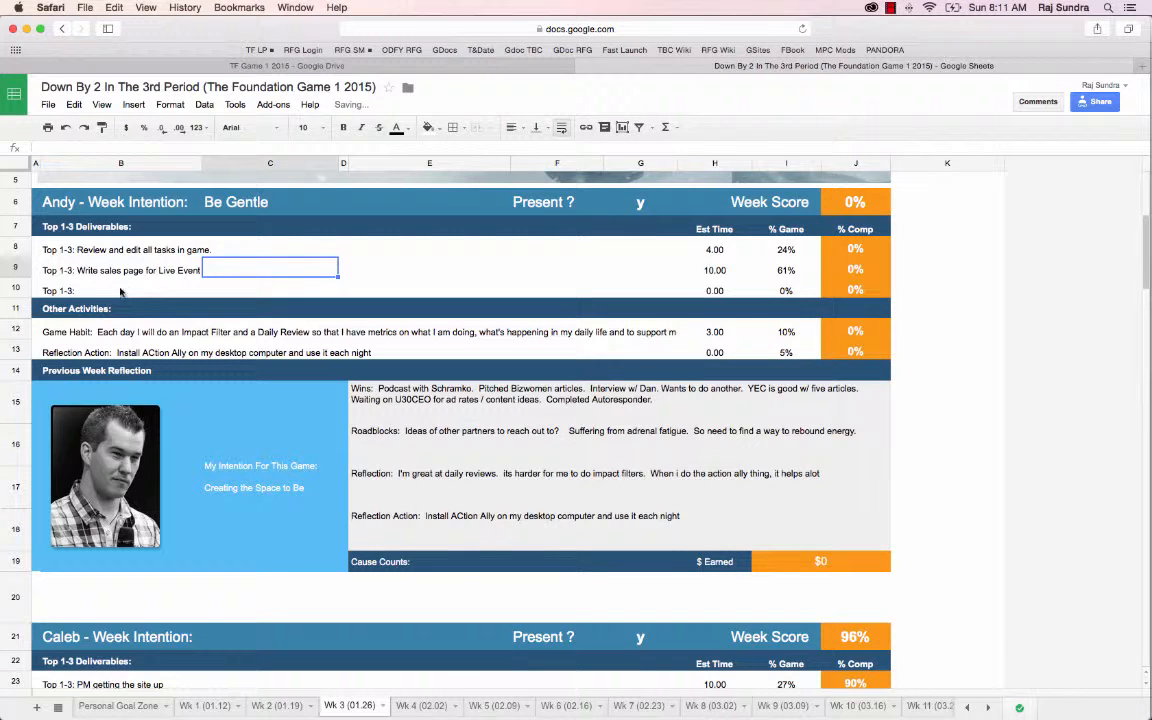
Copy the updated cells B7:B13 and paste them as the first tasks of the weekly game actions project in Asana
left_click(92, 229)
left_click_drag(92, 229, 88, 347)
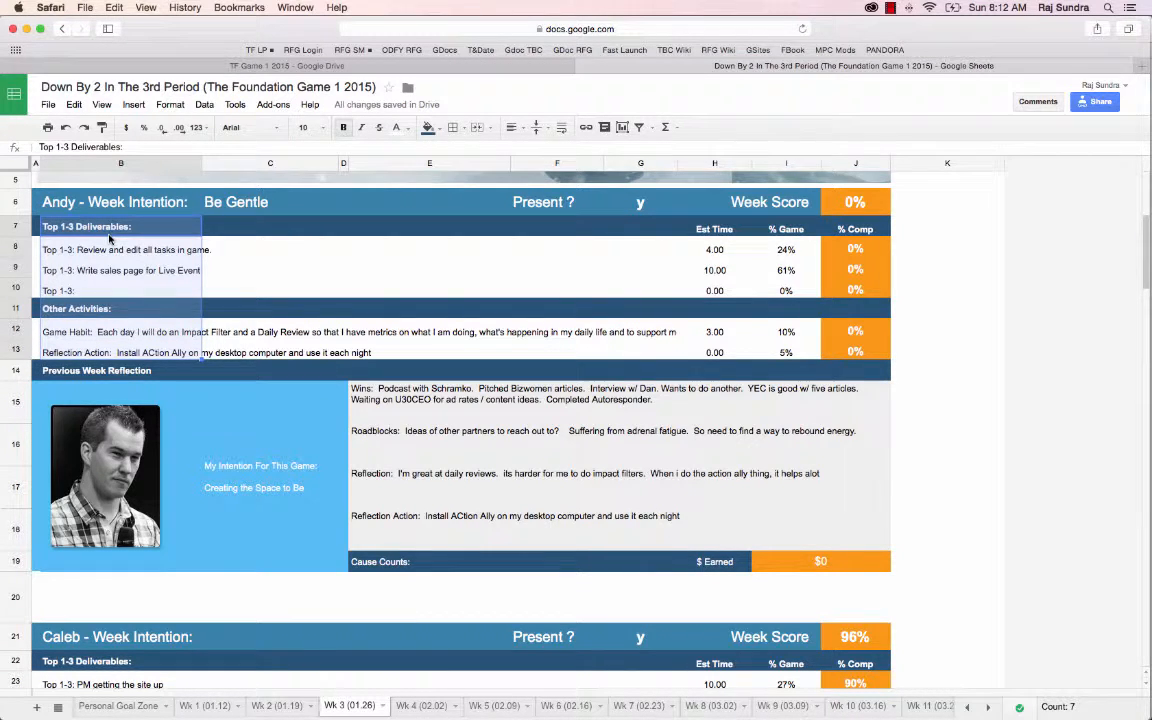
key("super+c")
key("super+grave")
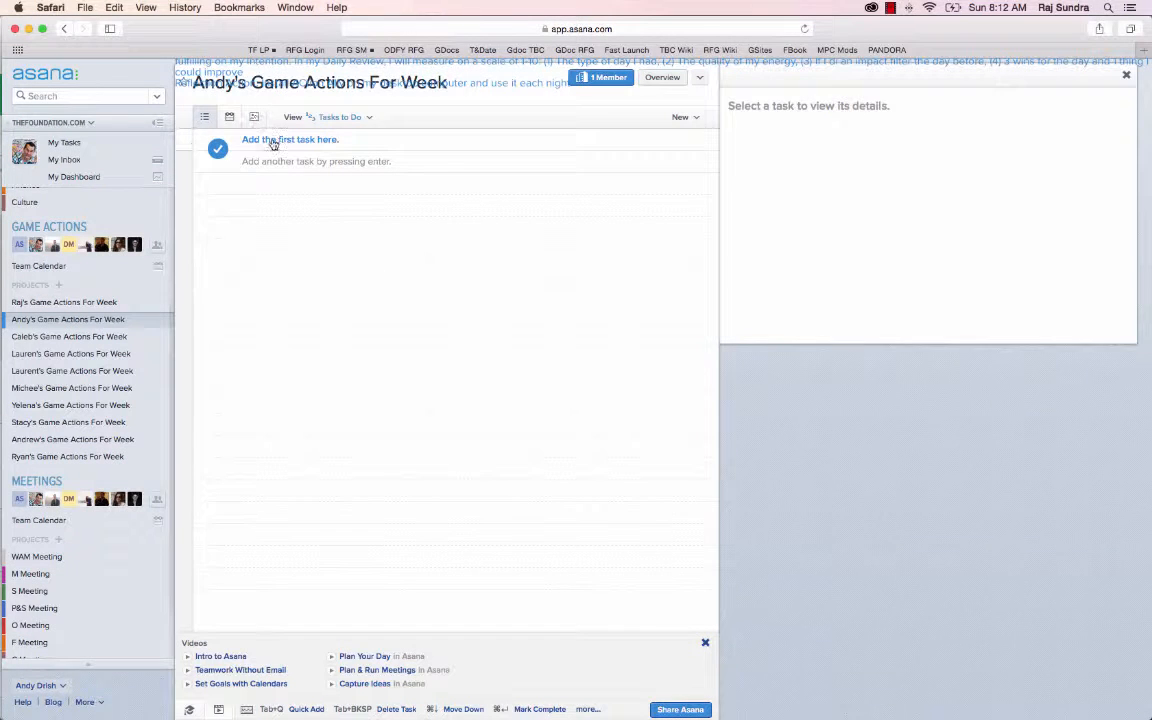
left_click(272, 143)
key("super+v")
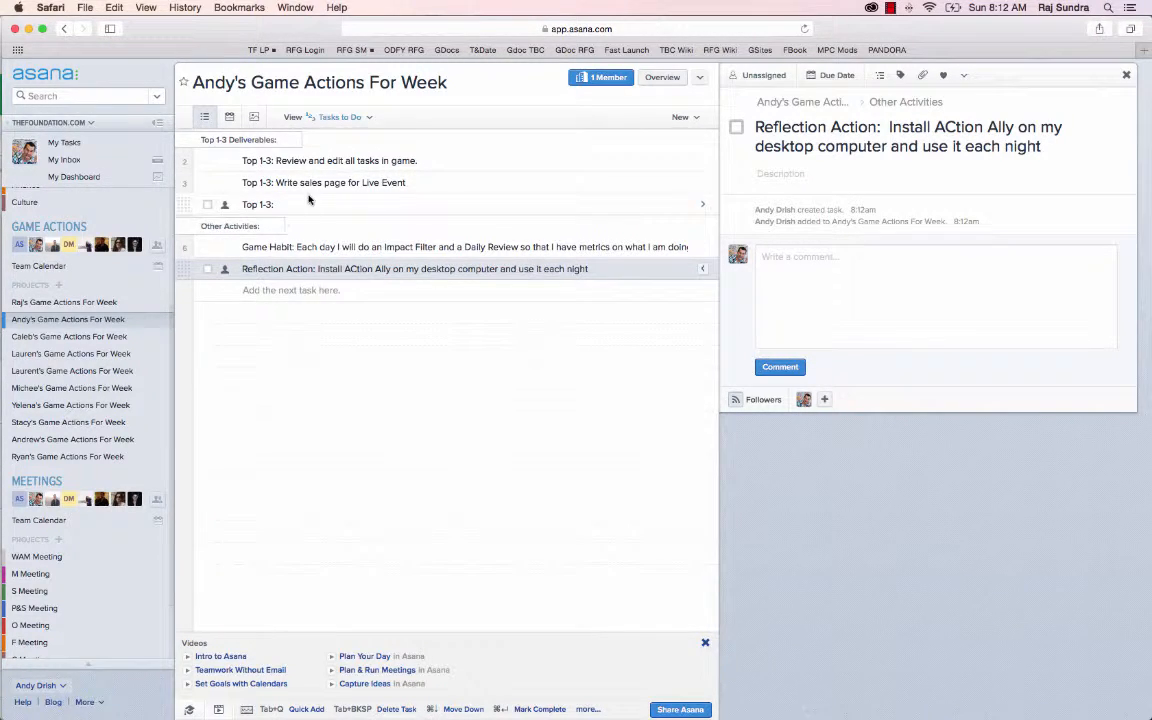
Delete the empty Top 1-3 task from the Other Activities section
left_click(310, 199)
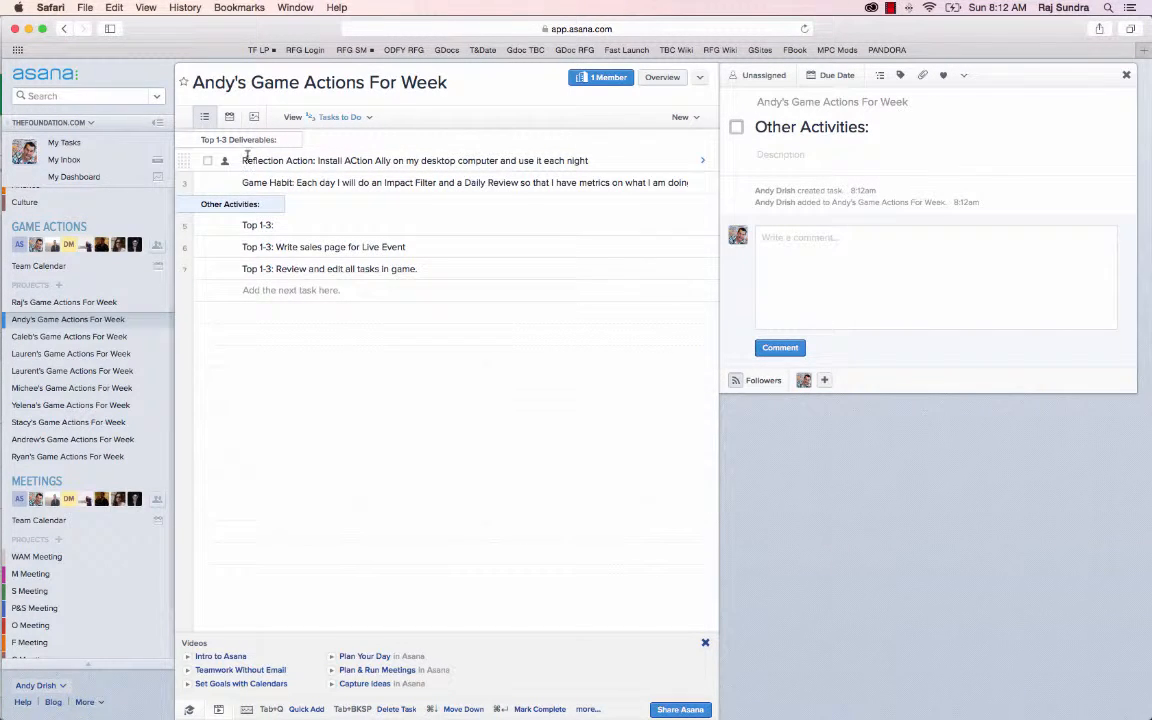
left_click(300, 225)
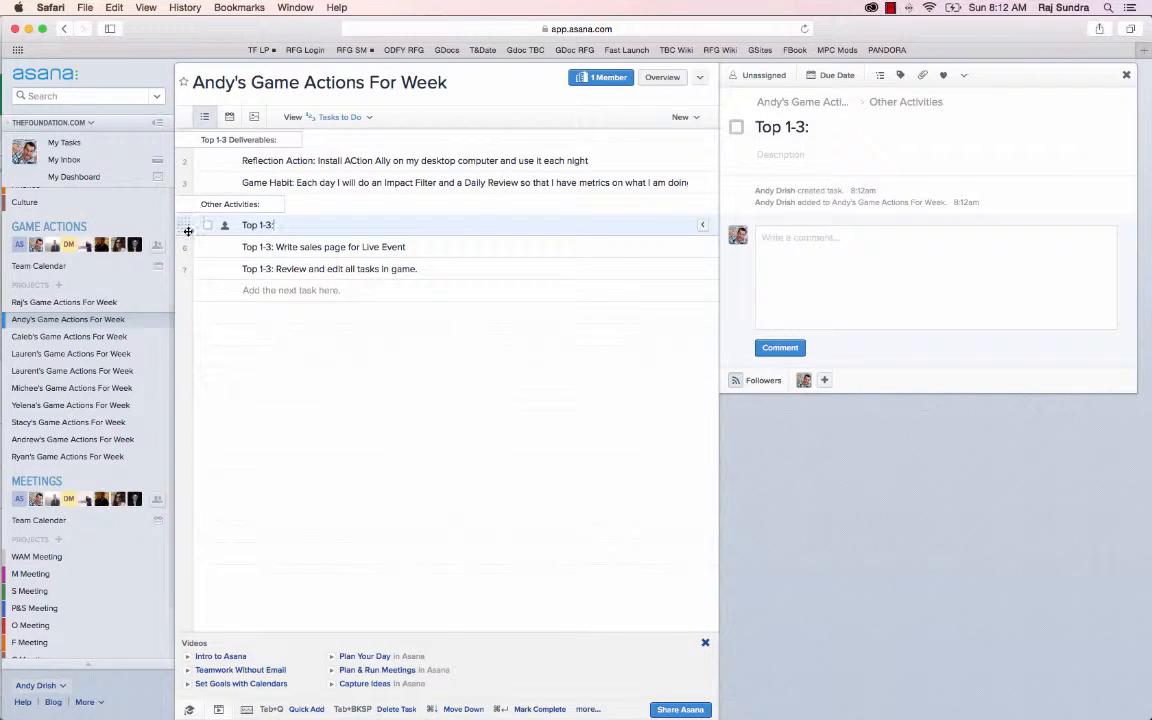
left_click(184, 268, "shift")
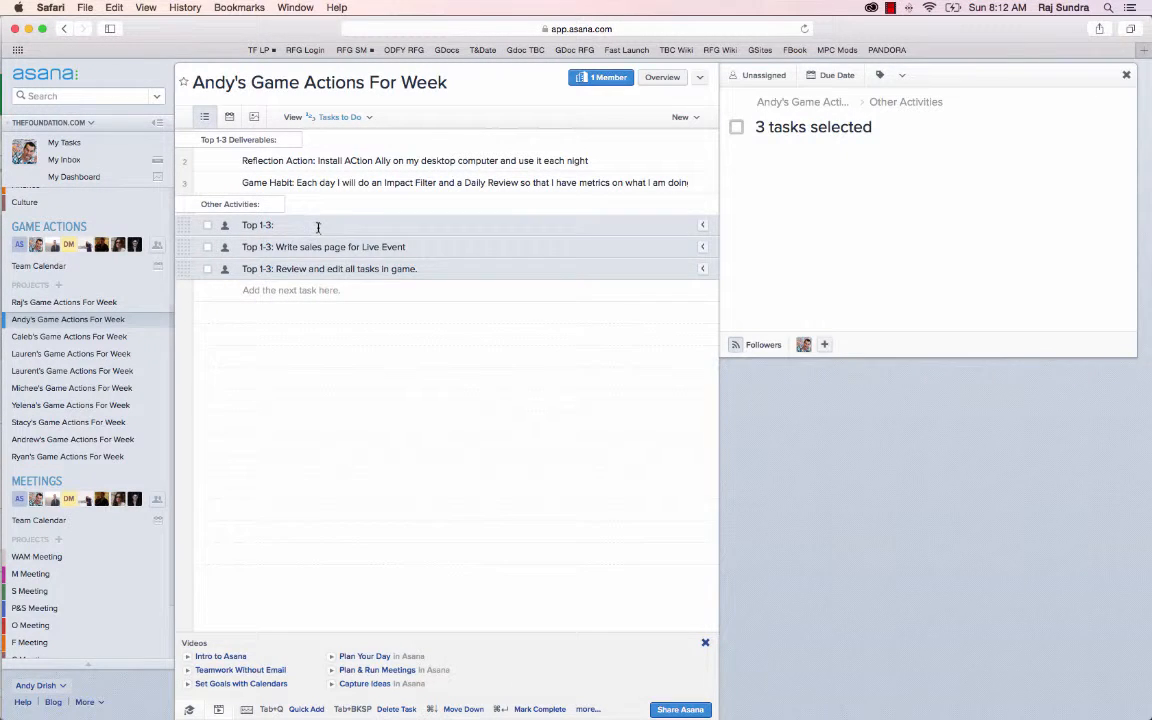
left_click(262, 224)
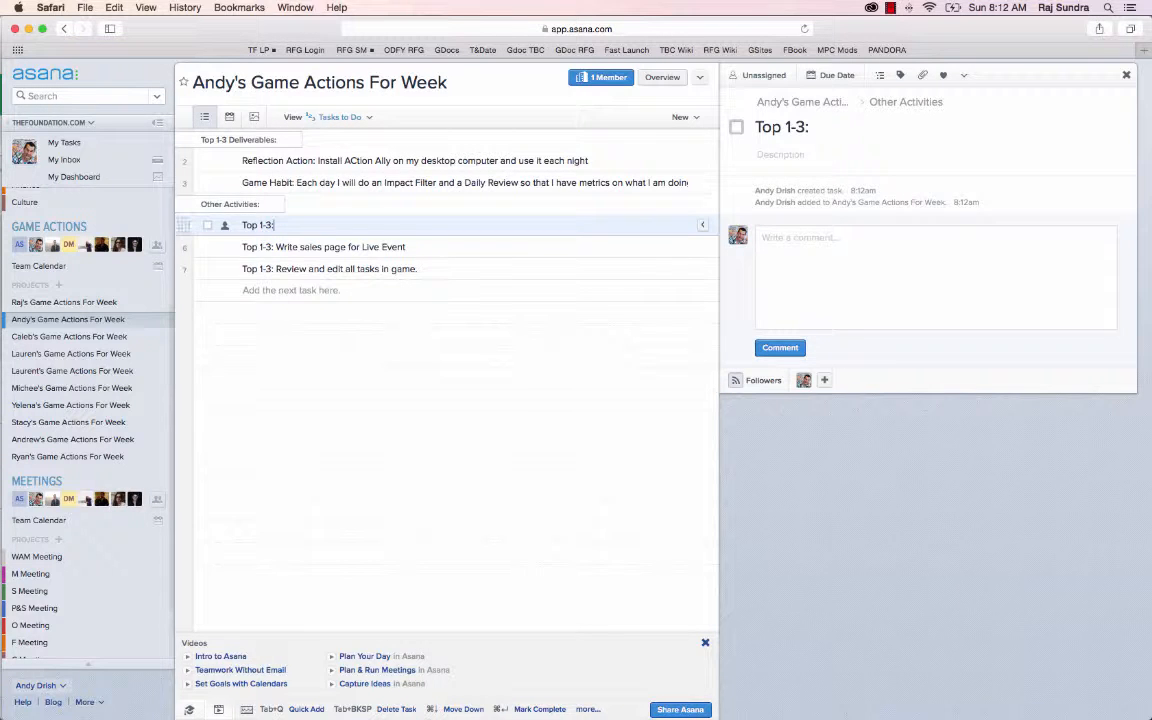
key("Tab+BackSpace")
Move the two remaining Top 1-3 tasks under Top 1-3 Deliverables and the Reflection Action and Game Habit tasks under Other Activities
key("shift+Down")
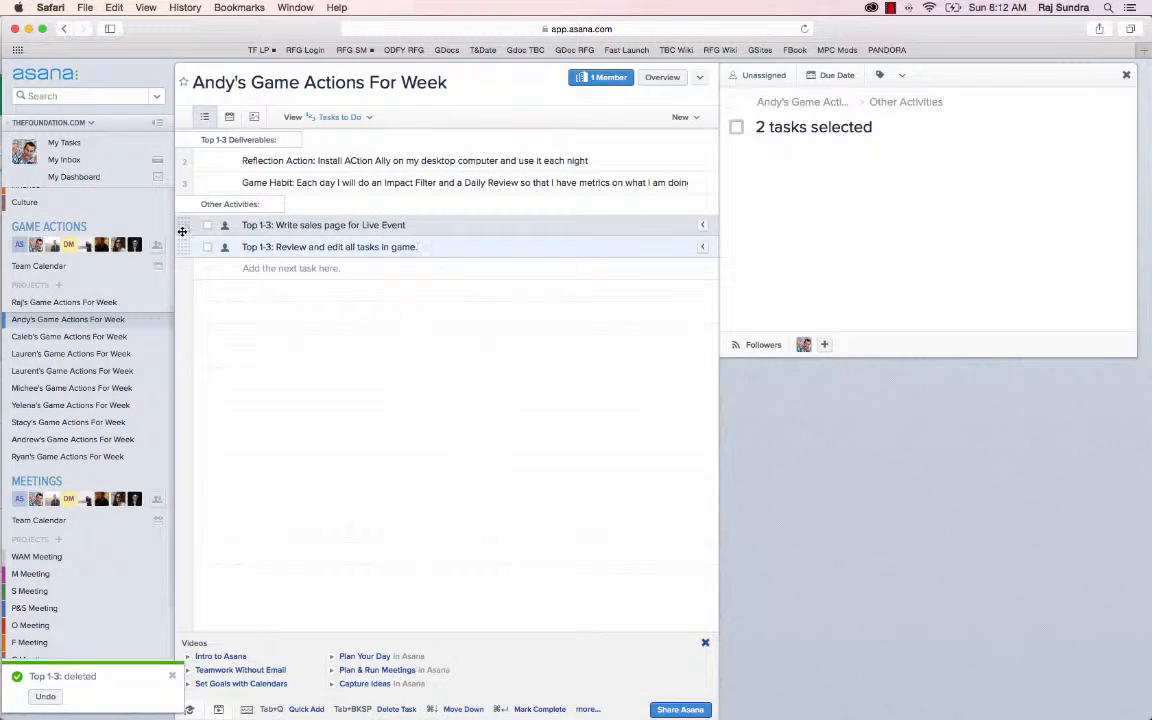
left_click_drag(182, 231, 186, 154)
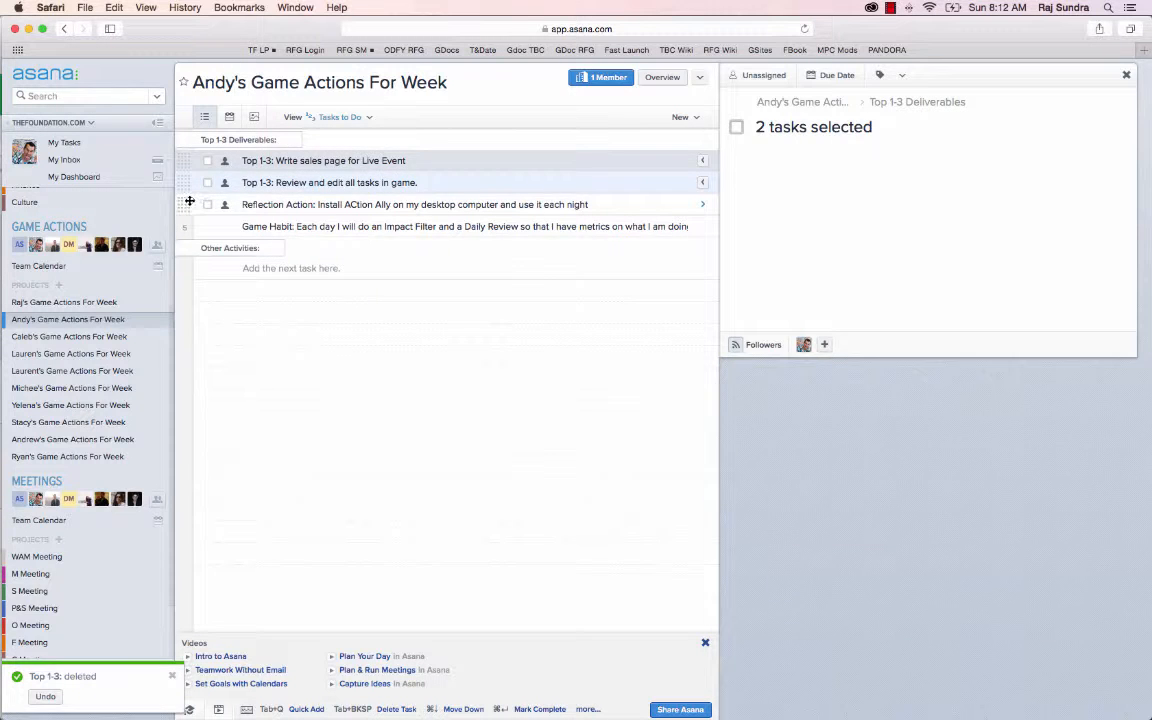
left_click(189, 203)
left_click(185, 226, "shift")
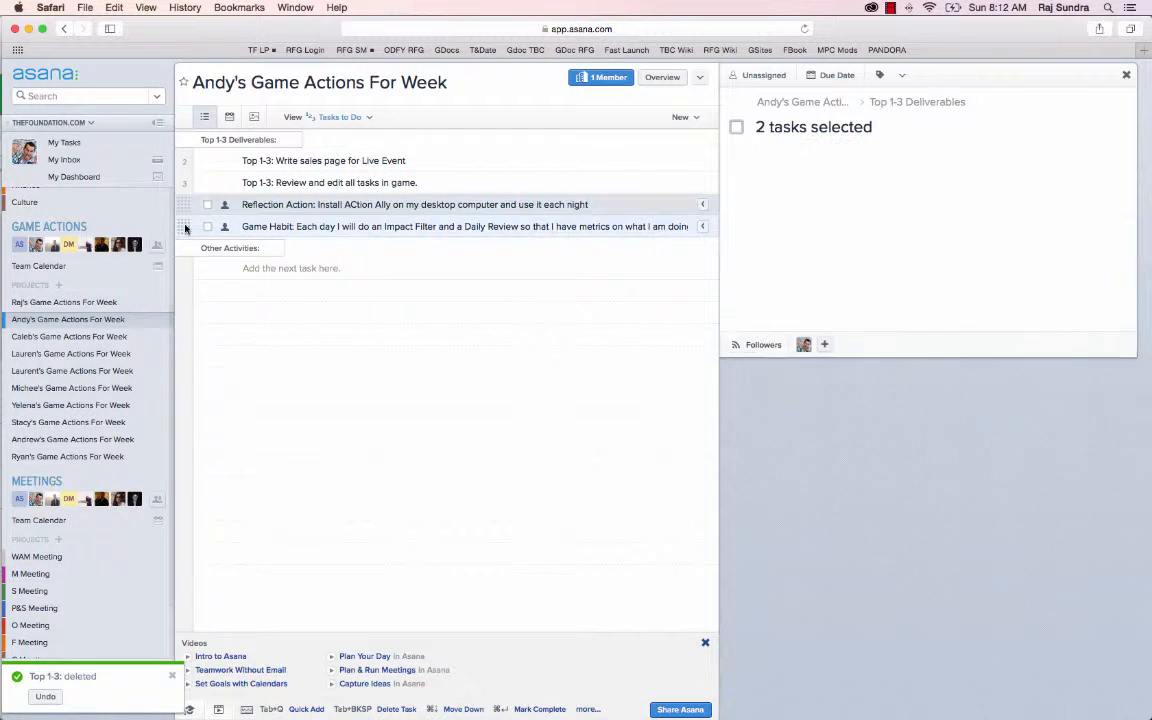
left_click_drag(185, 226, 182, 256)
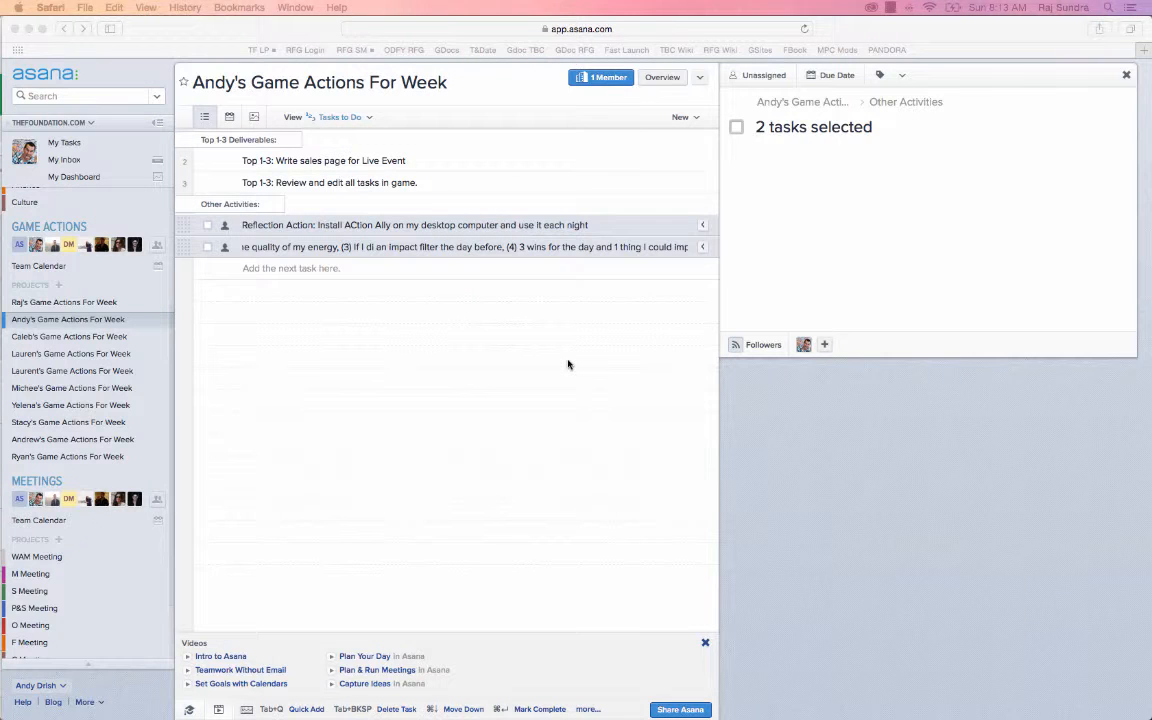
left_click(568, 364)
Switch to the Google Sheets spreadsheet and examine the Top 1-3 Deliverables and Other Activities cells in the week 3 block
key("super+grave")
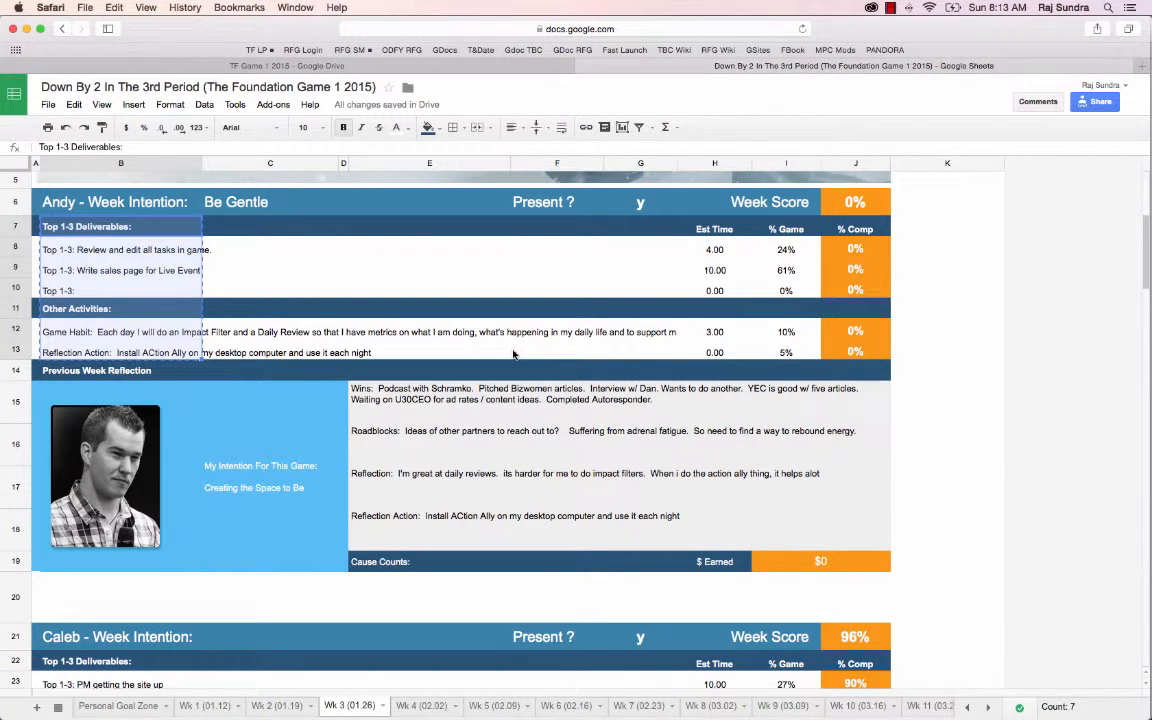
left_click(309, 266)
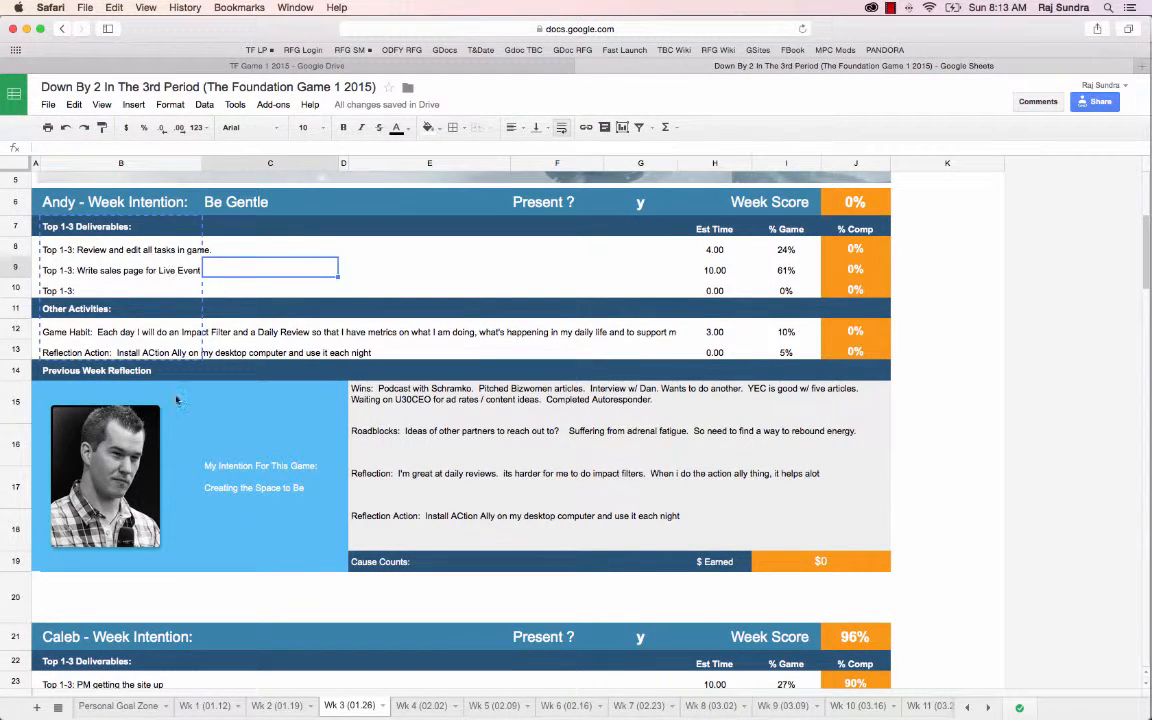
left_click(166, 229)
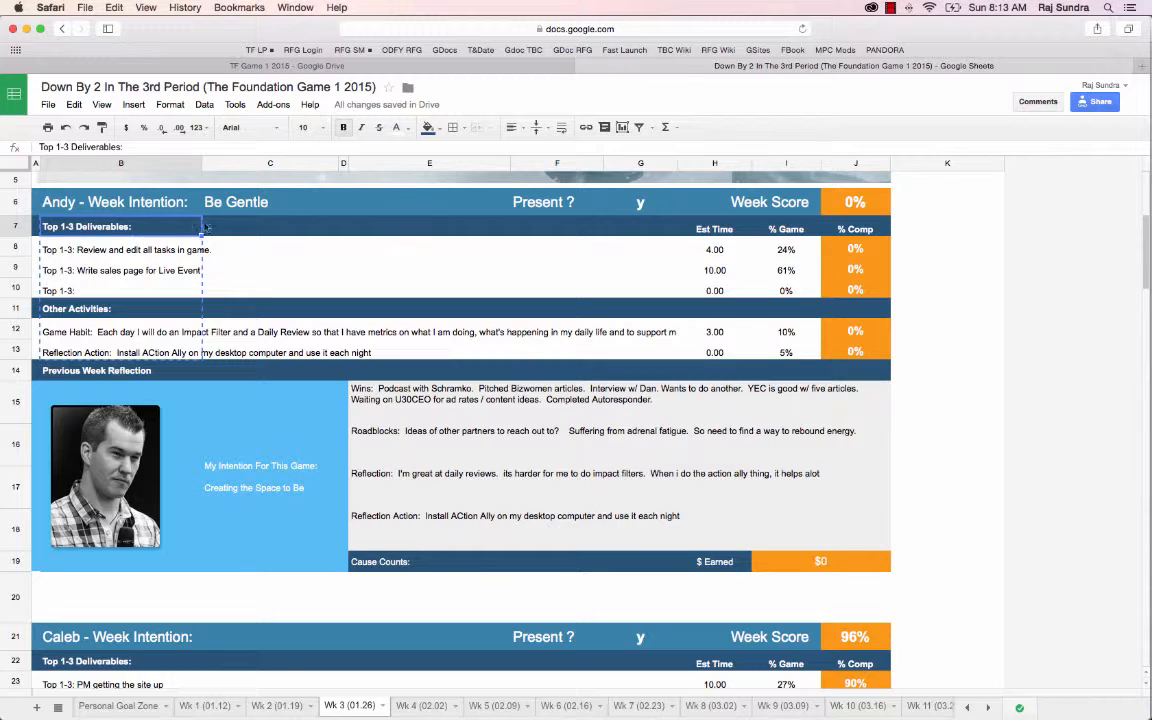
left_click_drag(195, 252, 596, 252)
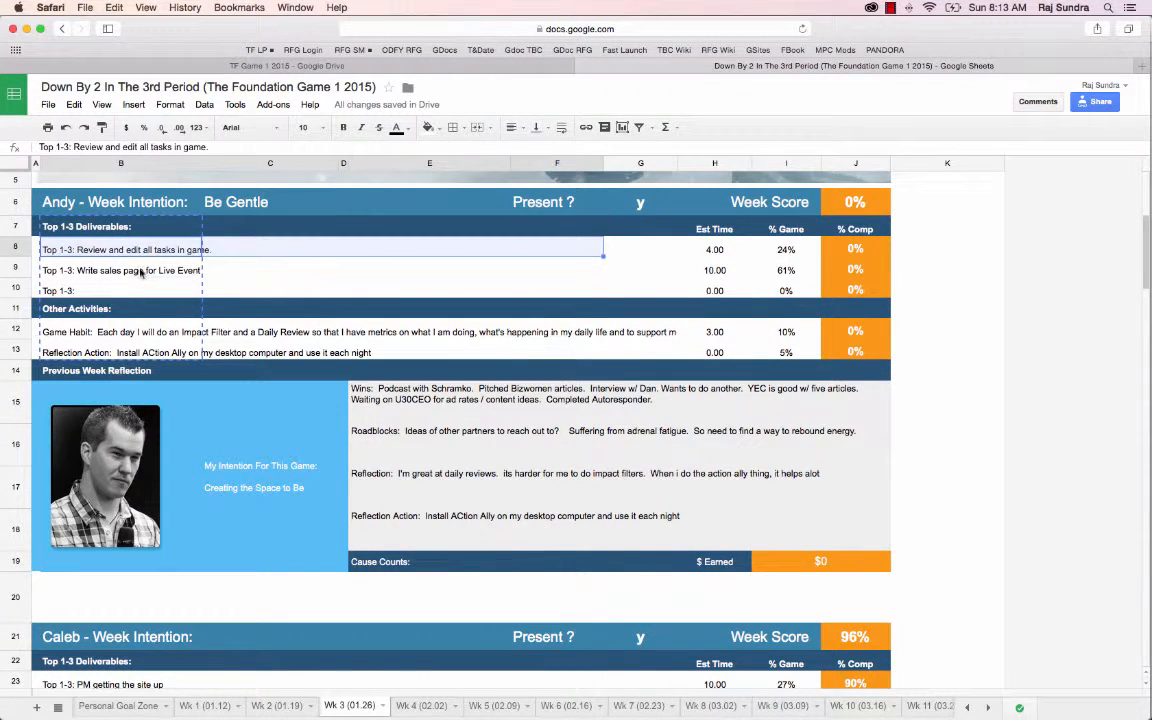
key("Down")
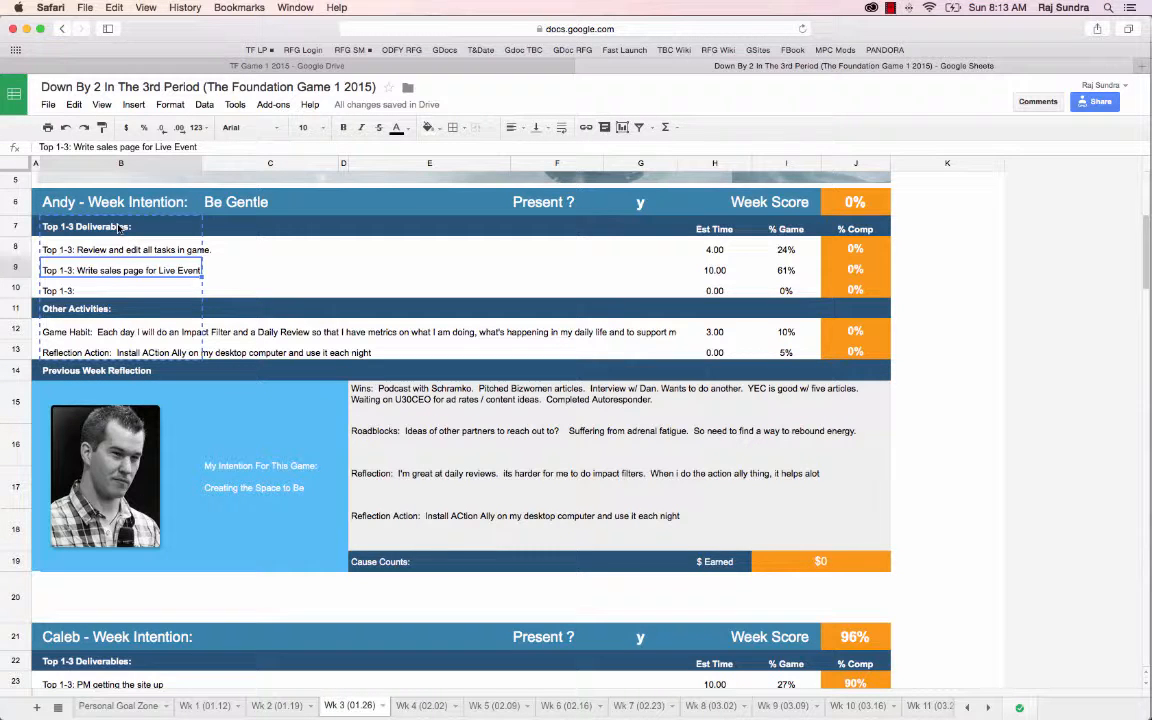
left_click(110, 230)
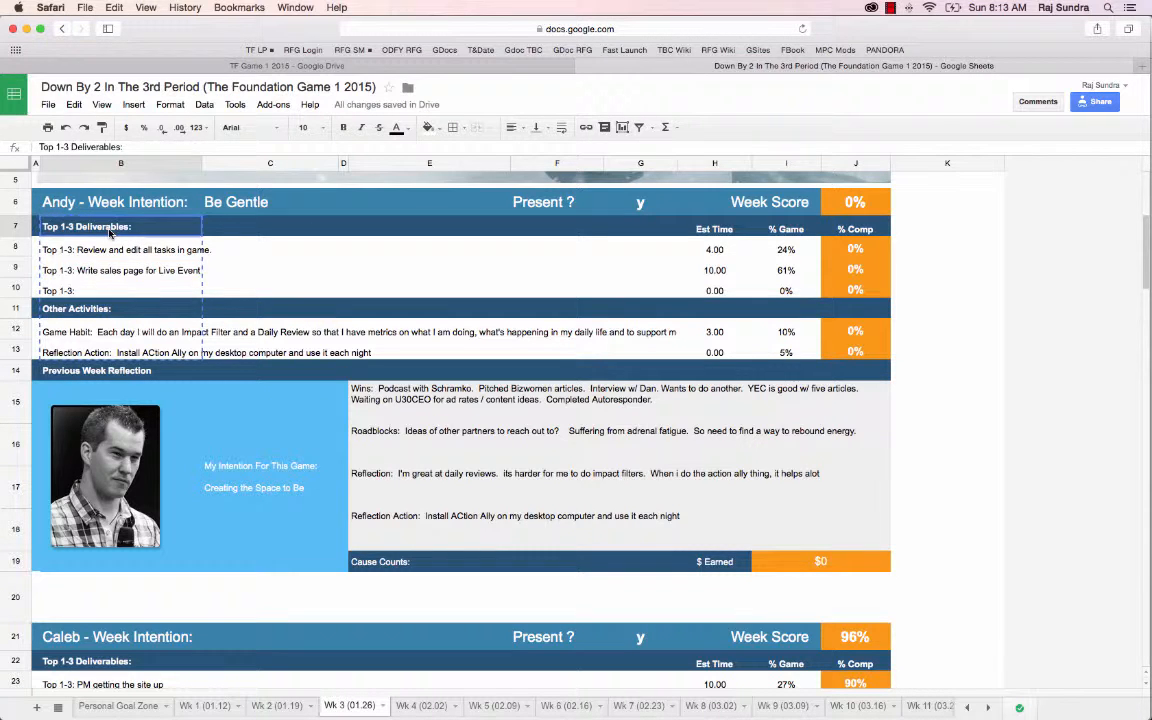
left_click(117, 311)
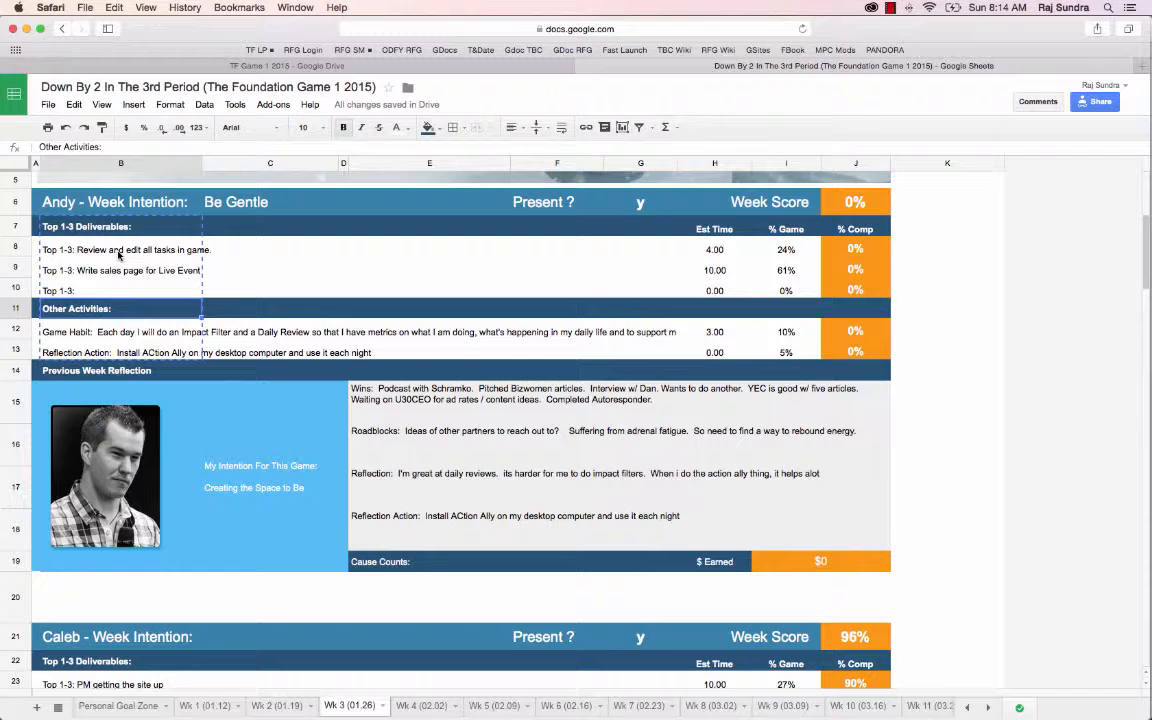
Wrap the text of the Game Habit cell B12 and turn the wrapping off again
left_click(110, 332)
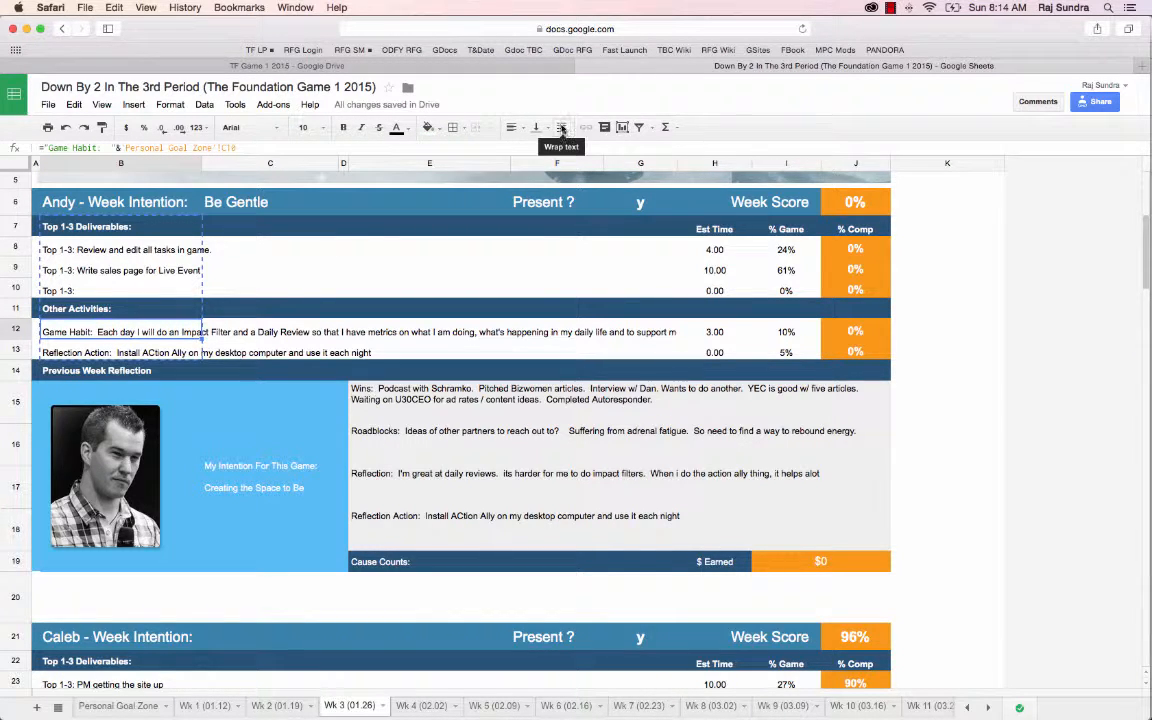
left_click(561, 128)
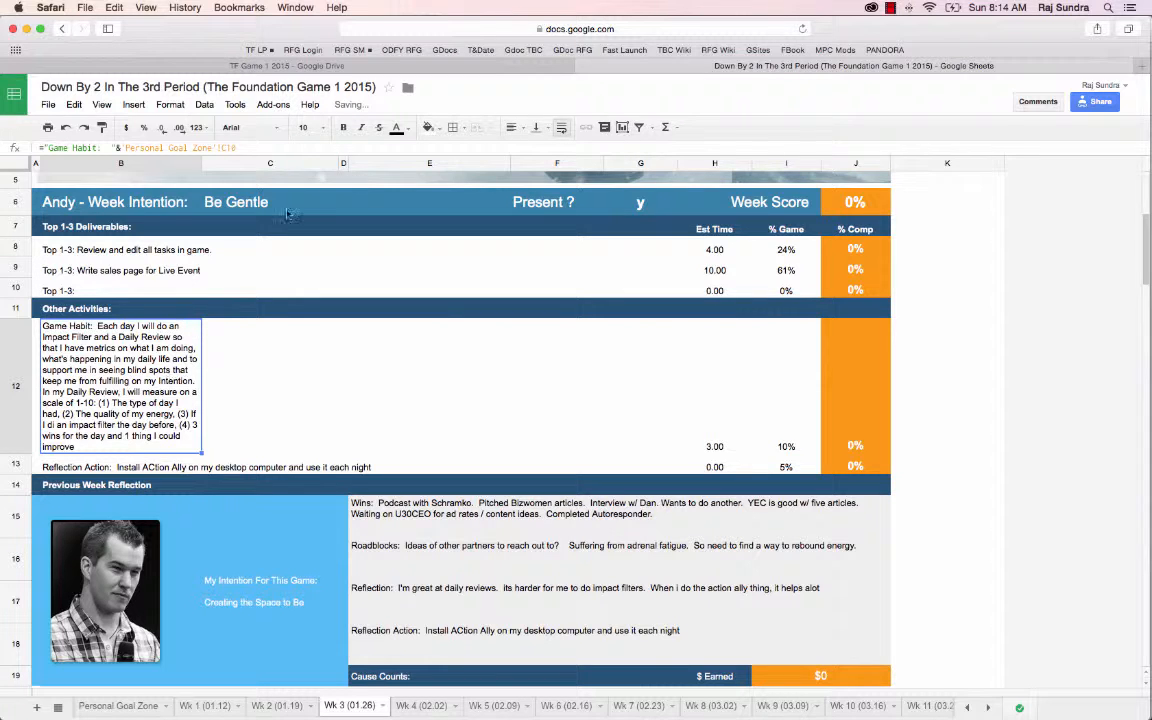
left_click(561, 129)
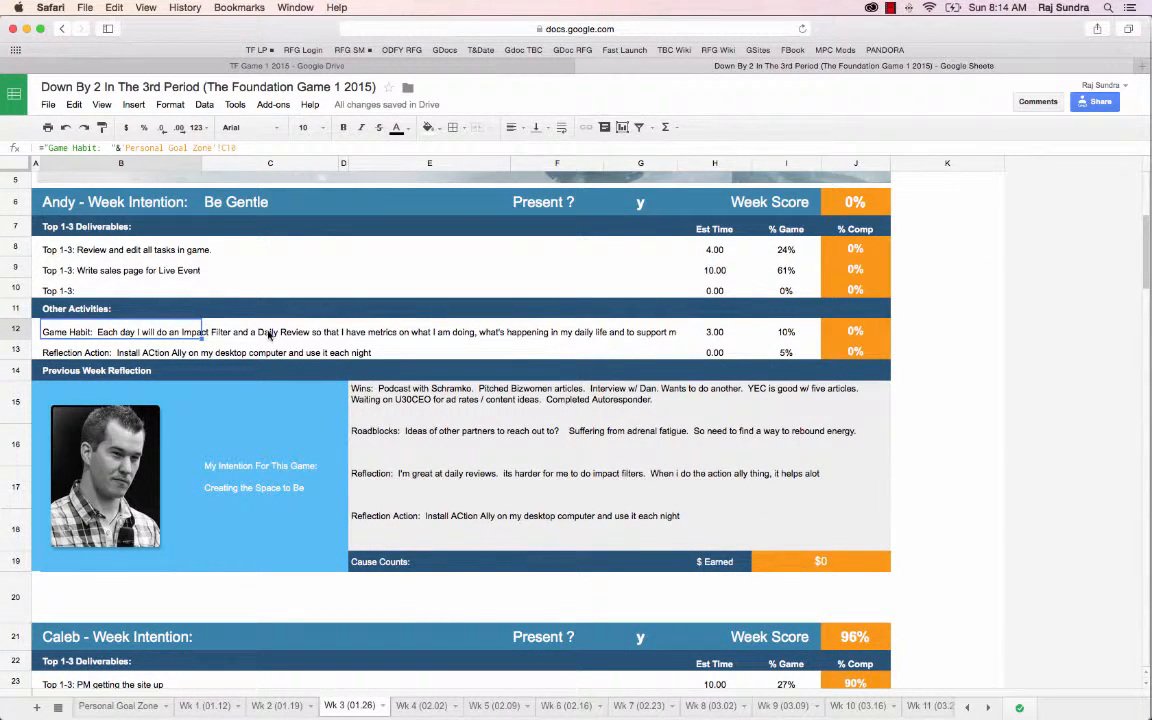
Inspect the formulas behind the Game Habit cell B12 and the Reflection Action cell B13
double_click(420, 331)
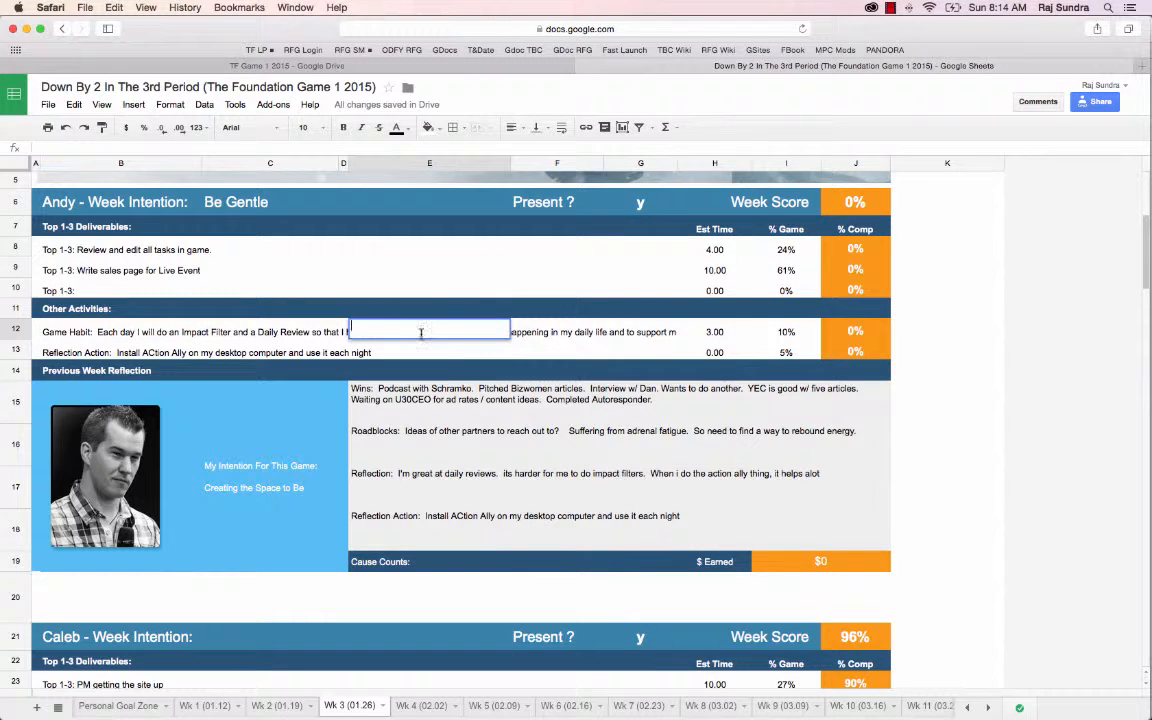
left_click(68, 330)
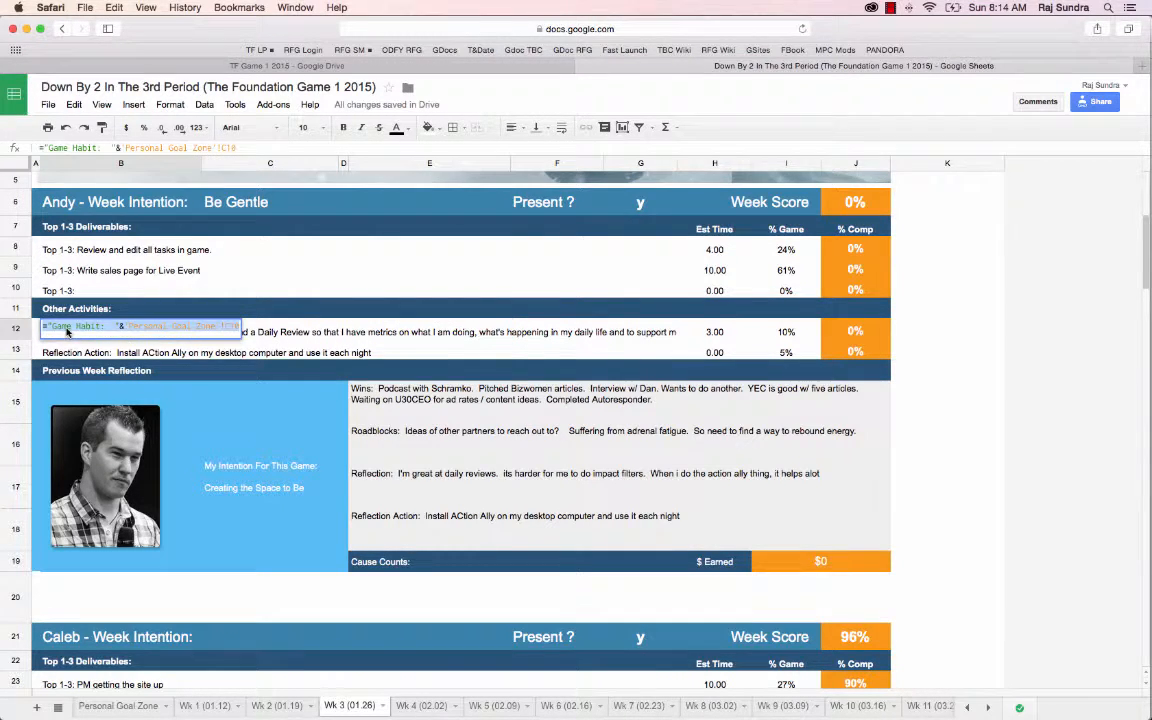
left_click(91, 354)
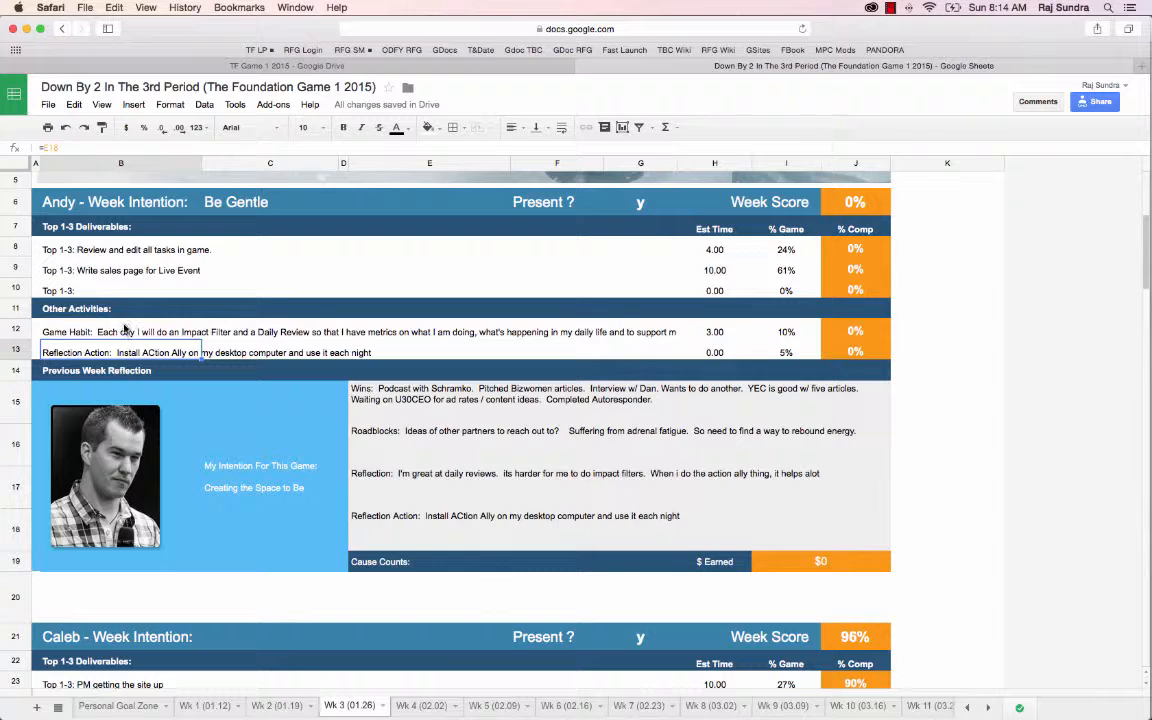
Switch to Asana to read the full Game Habit task, and return to the spreadsheet to open the Personal Goal Zone sheet
key("super+grave")
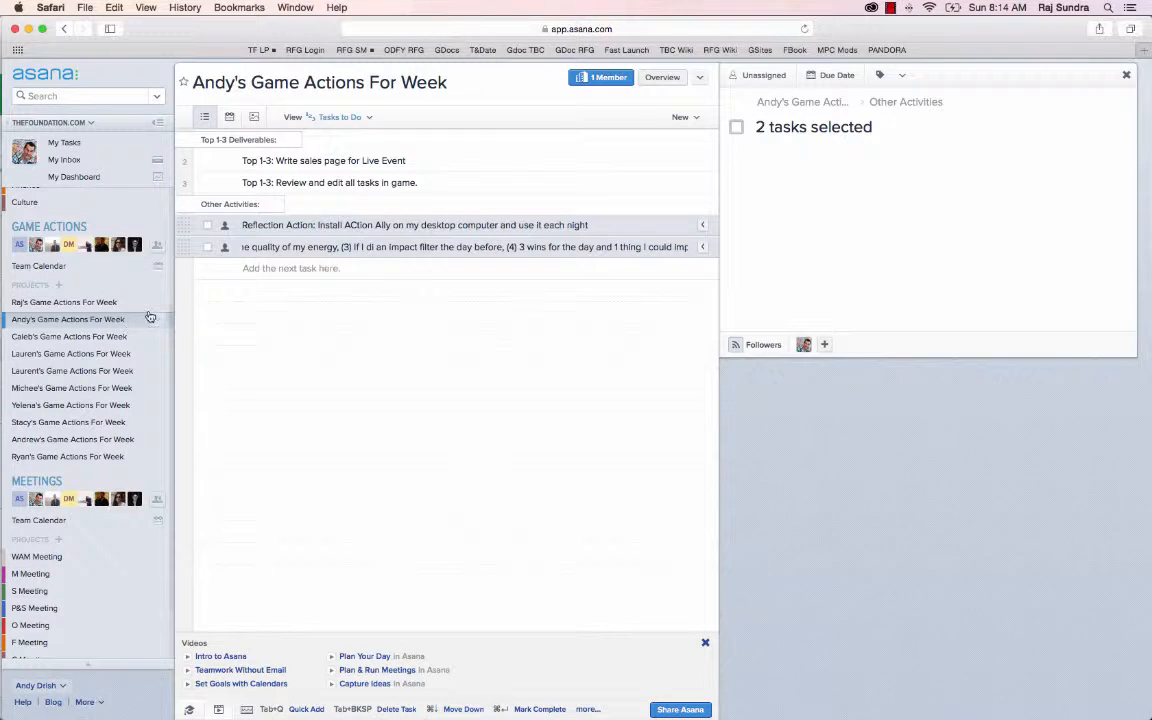
left_click(280, 246)
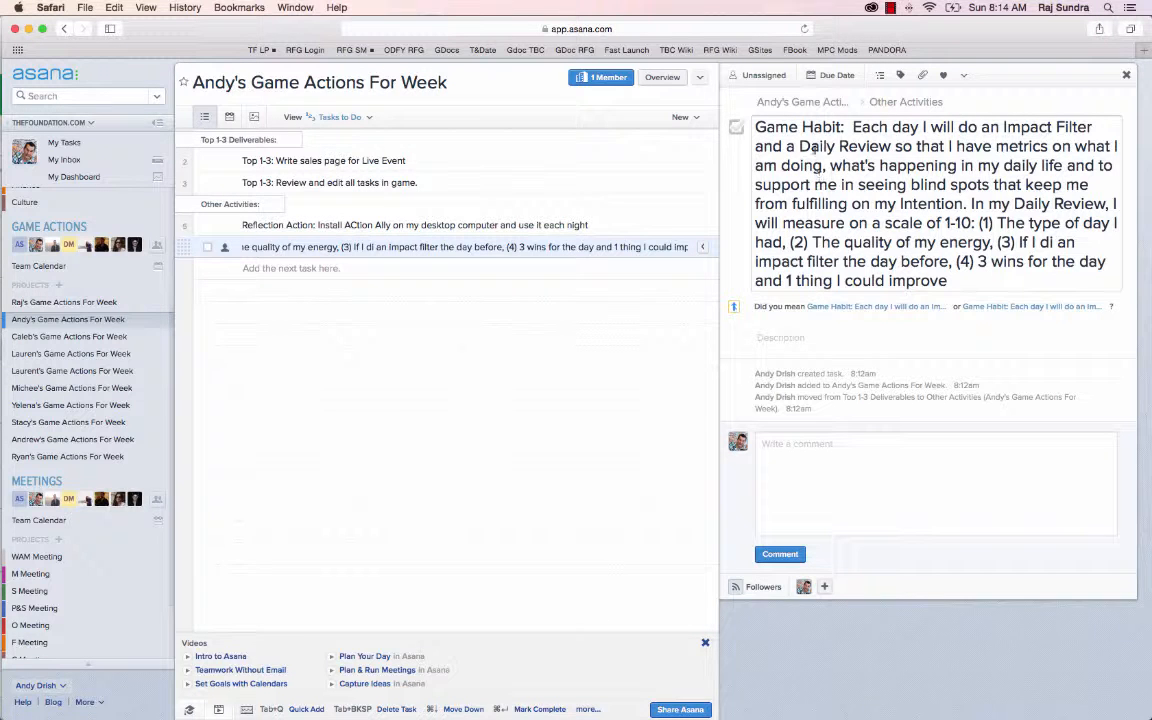
key("super+grave")
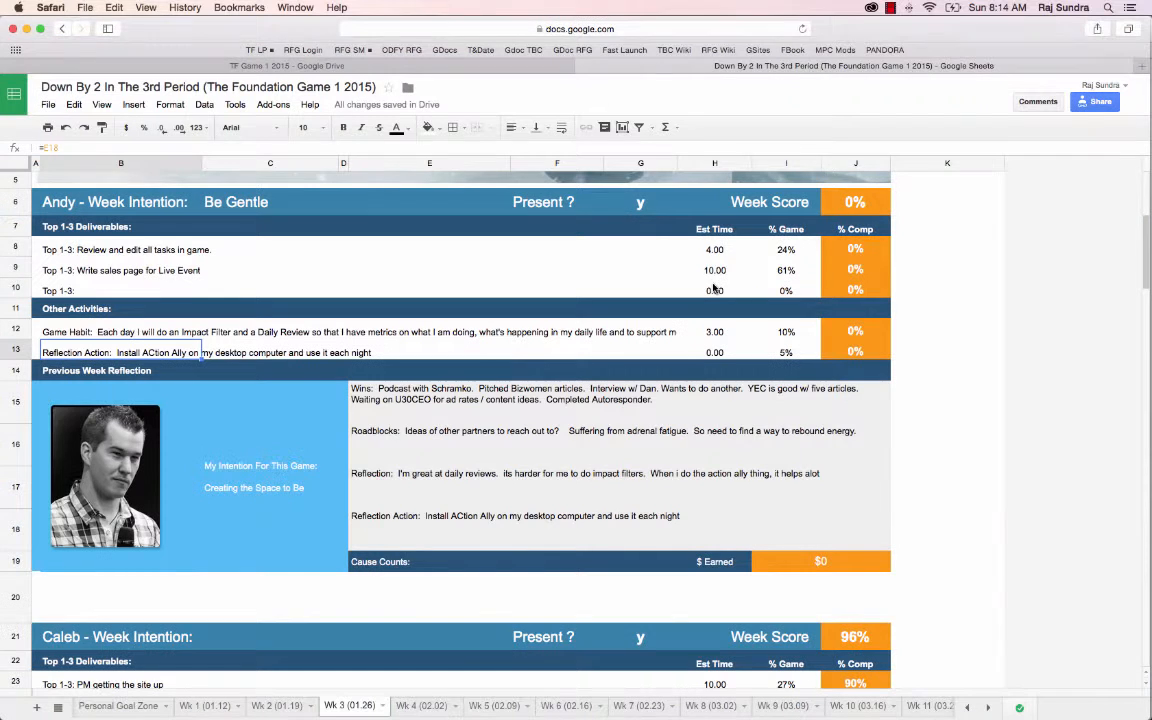
left_click(136, 707)
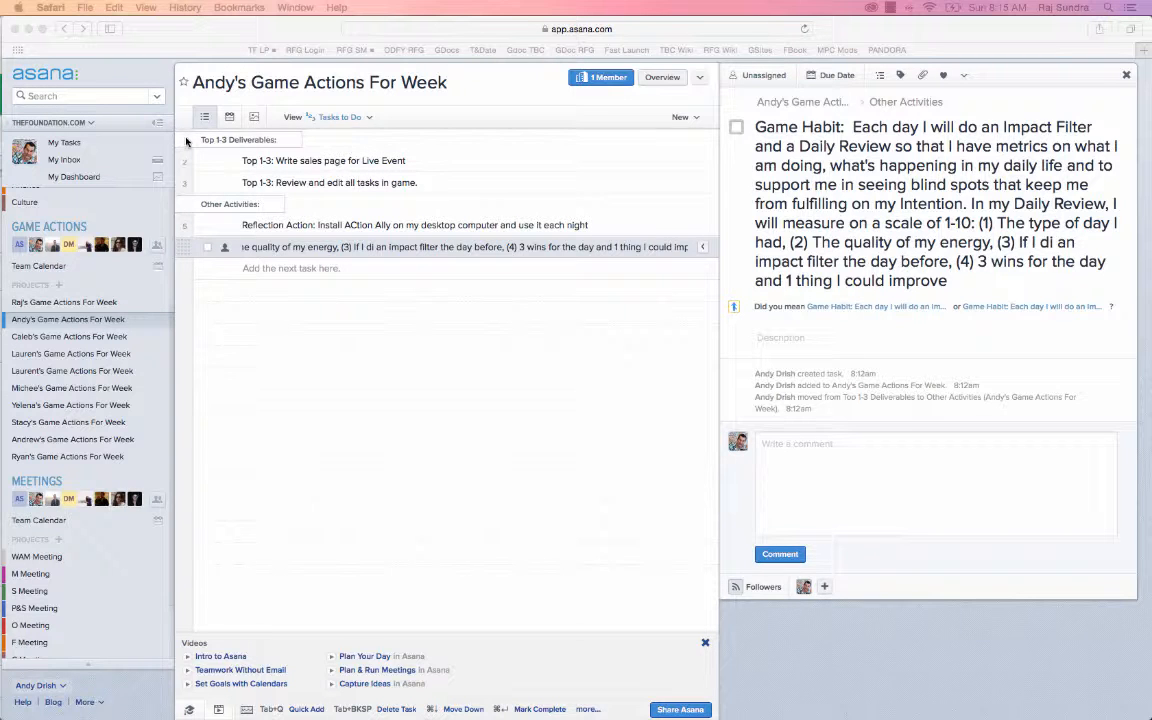
In Asana, assign all items from Top 1-3 Deliverables to Game Habit to yourself and delete them from the project
left_click(186, 142)
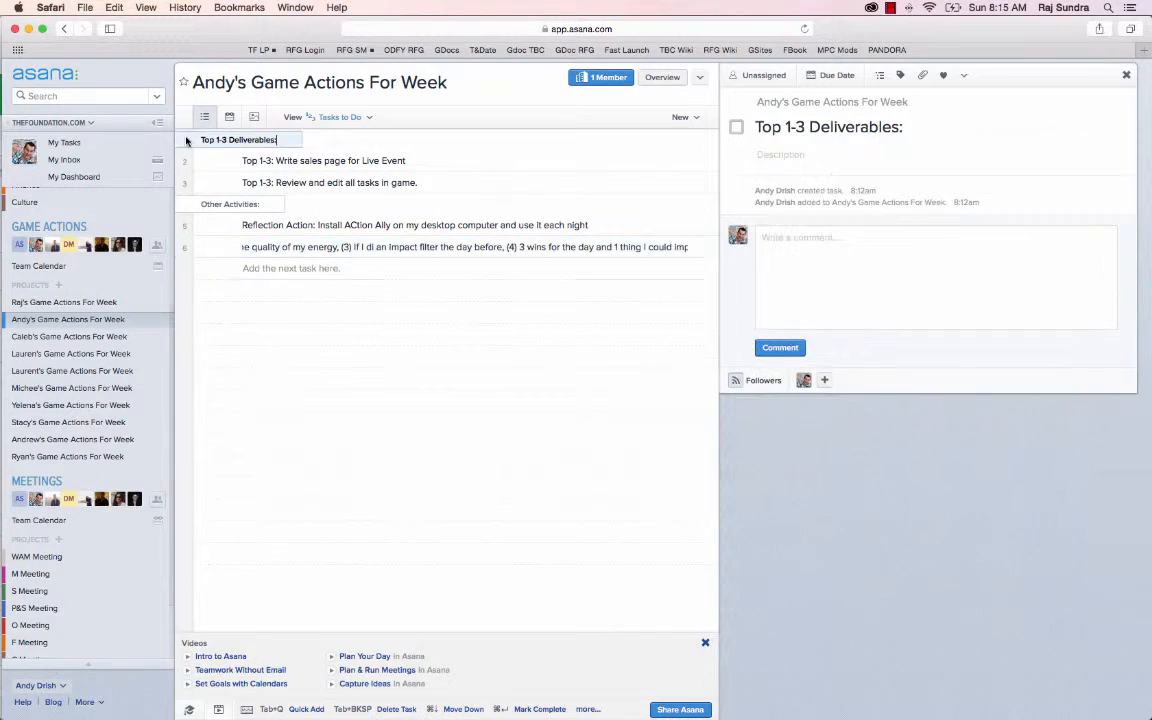
left_click(185, 246, "shift")
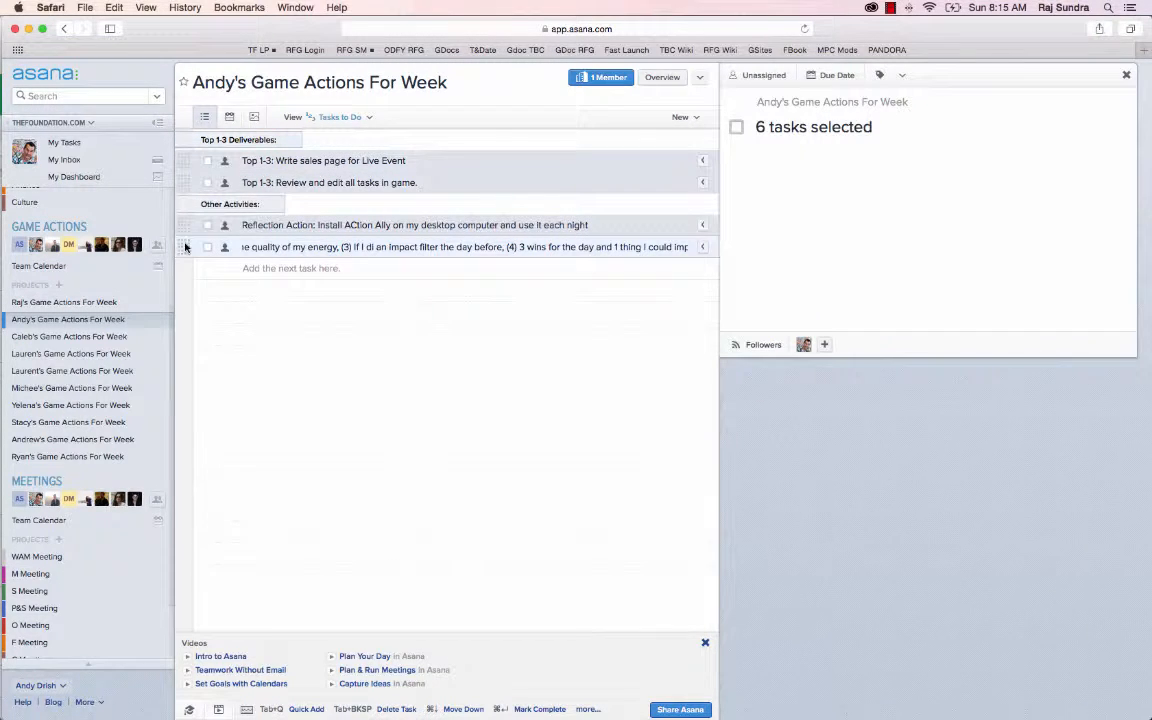
left_click(224, 247)
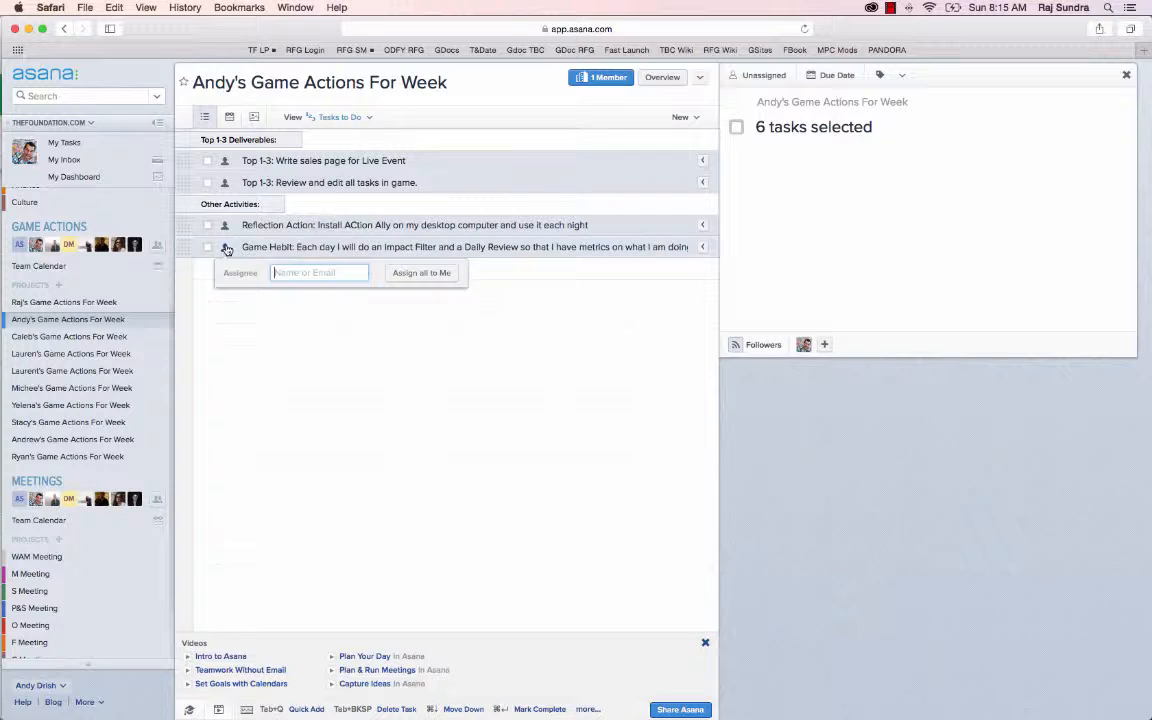
left_click(420, 274)
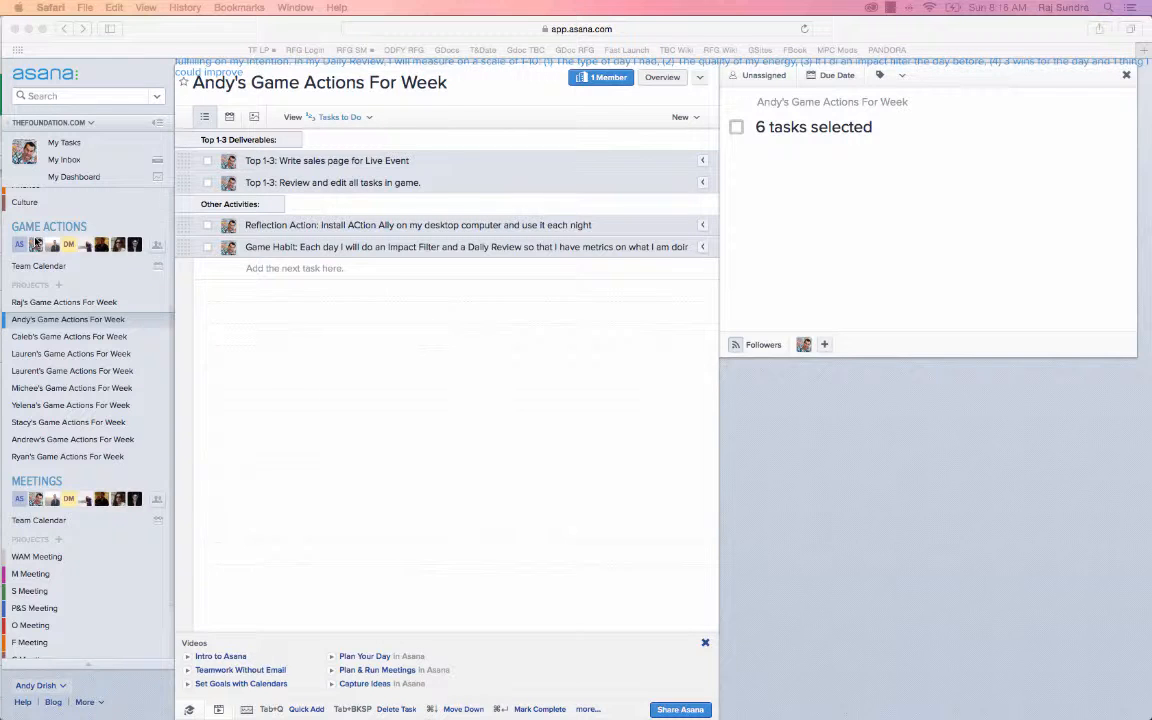
key("Tab+BackSpace")
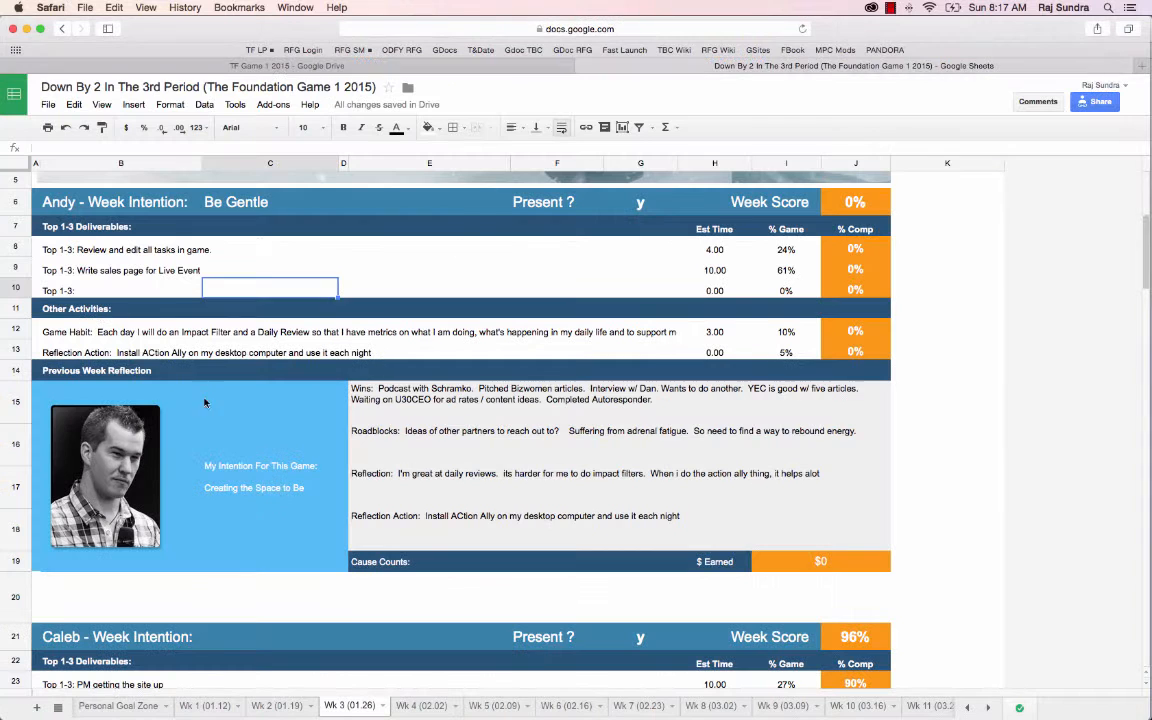
Copy cells B7:B13 of the Wk 3 sheet again and paste them as tasks into the emptied weekly game actions project in Asana
left_click(99, 231)
left_click_drag(99, 231, 101, 348)
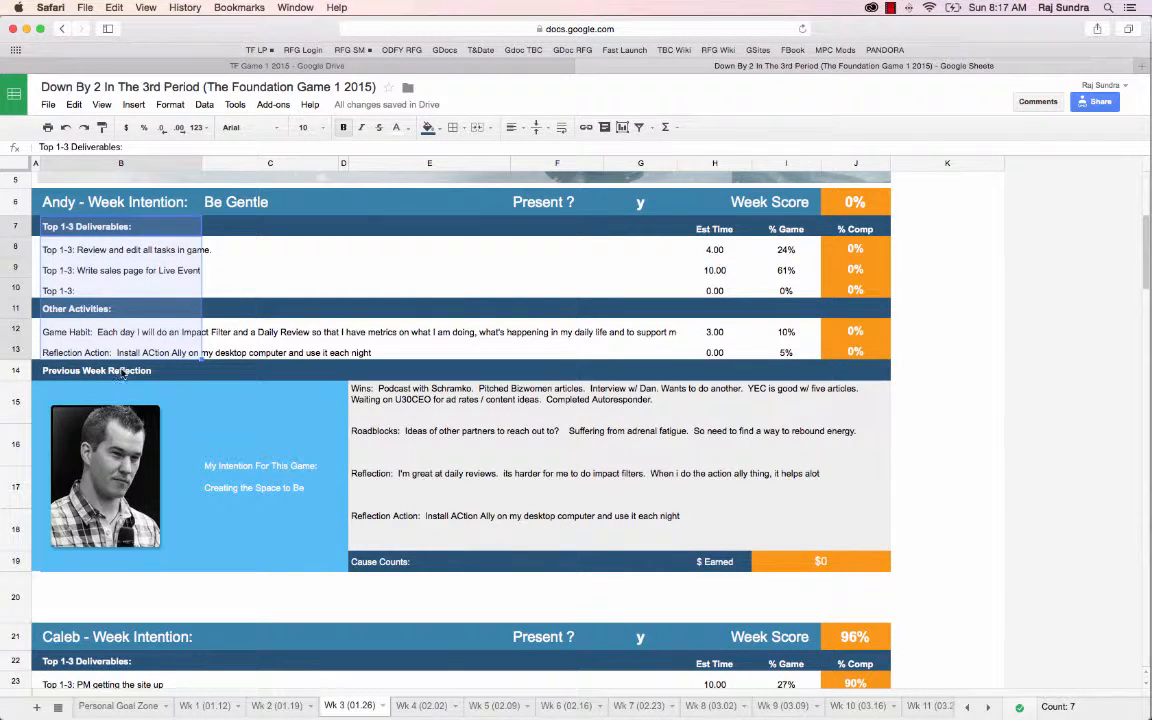
key("super+c")
key("super+grave")
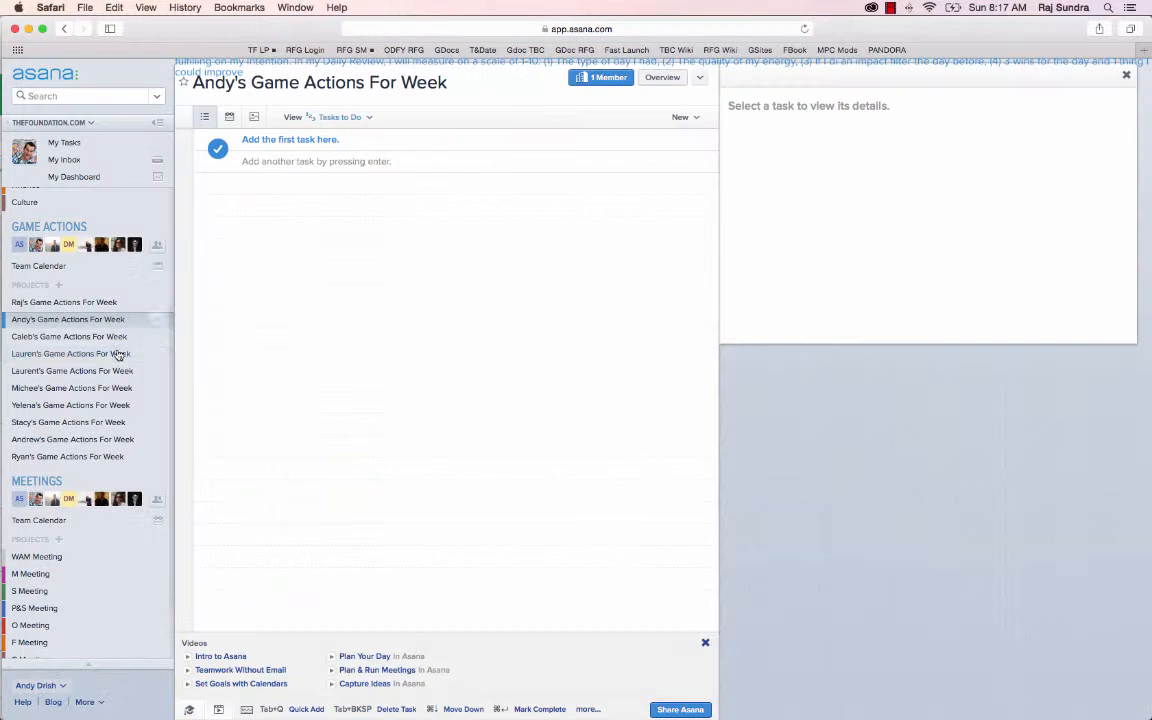
left_click(259, 145)
key("super+v")
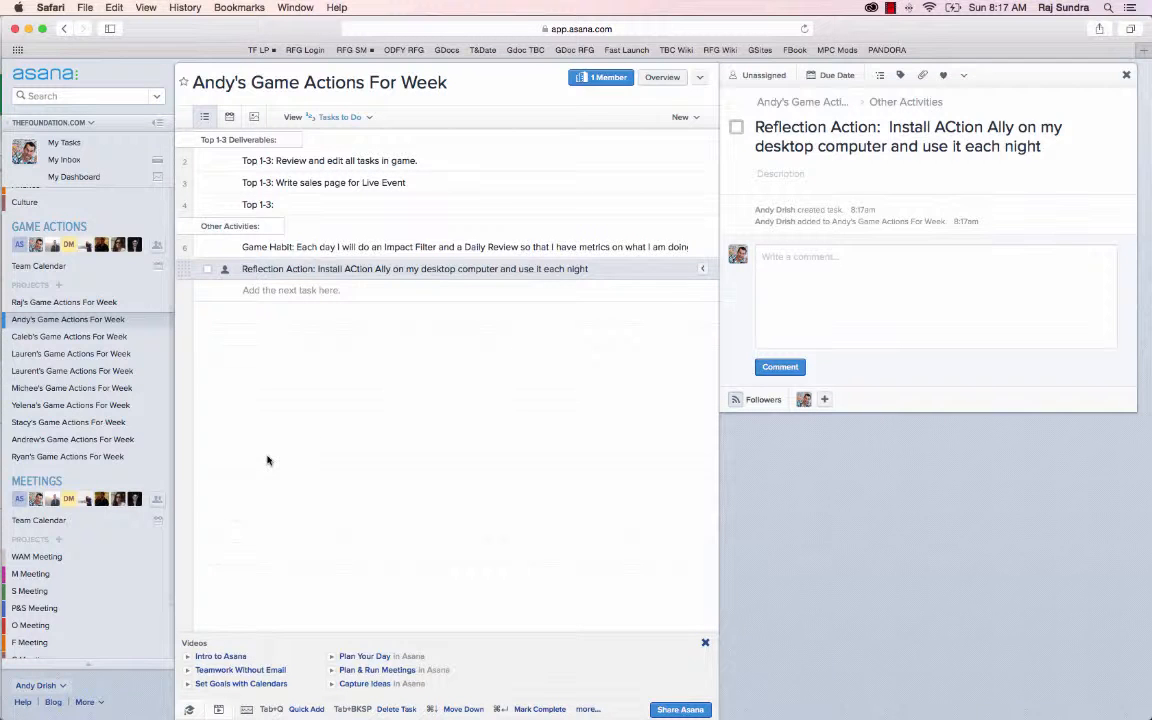
Move the Reflection Action and Game Habit tasks together out of Top 1-3 Deliverables into the Other Activities section
left_click(298, 141)
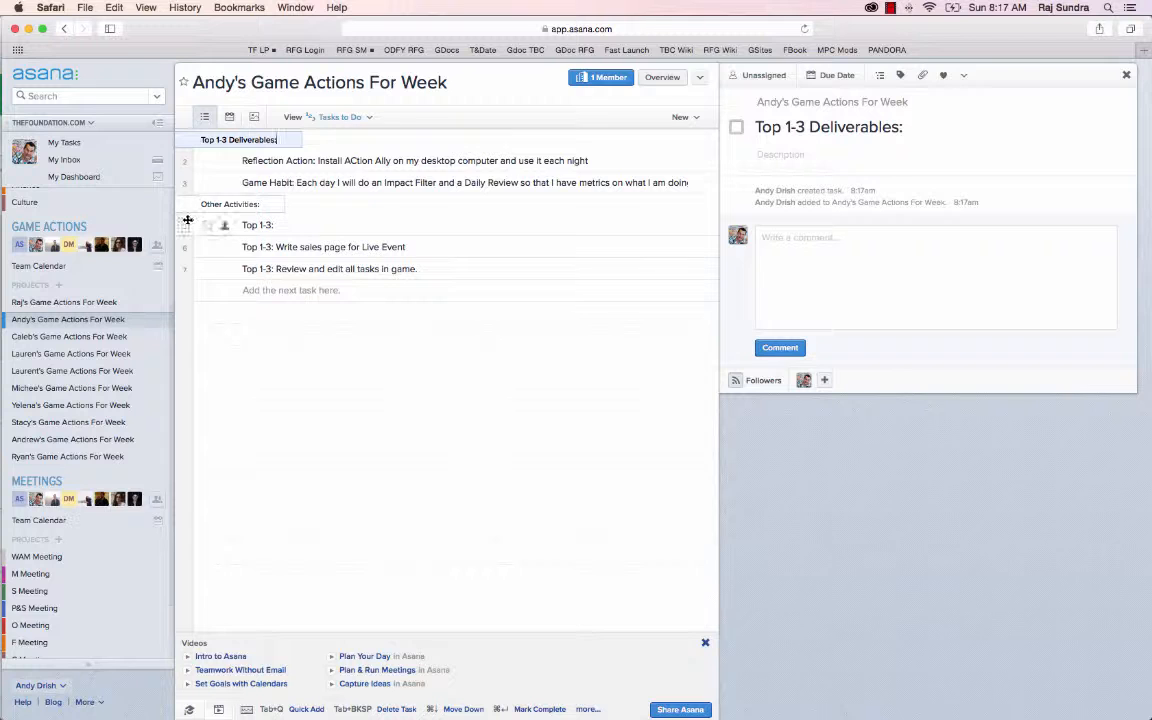
left_click(185, 160)
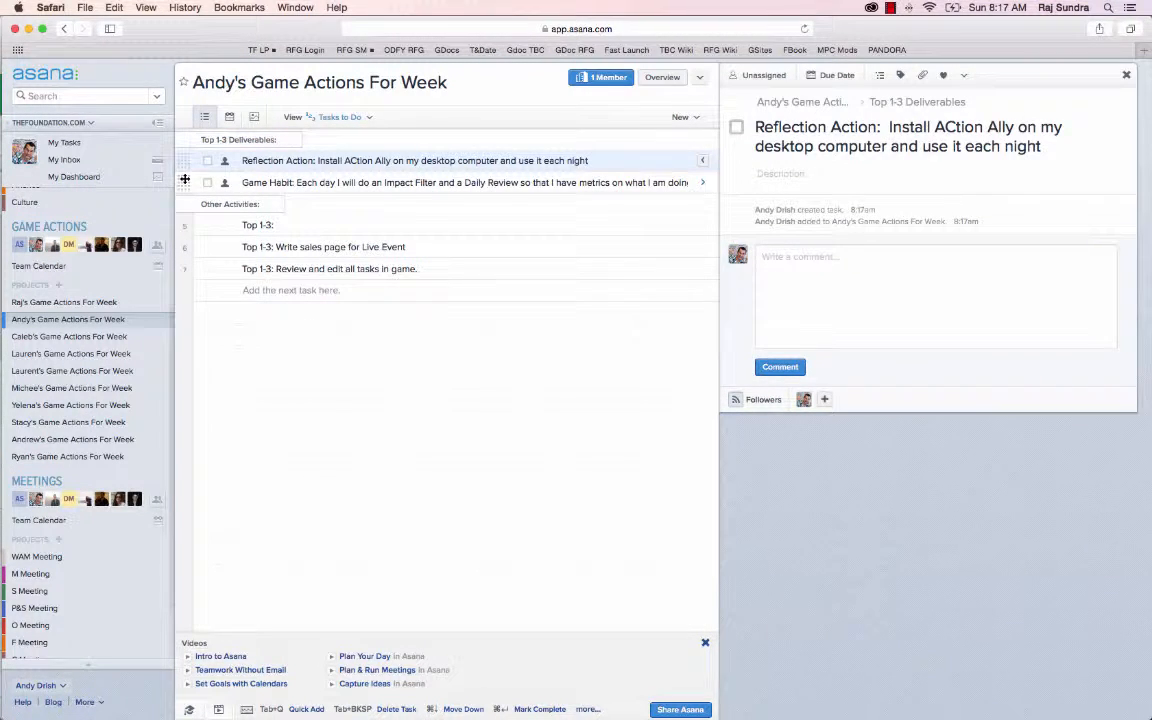
left_click(184, 182, "shift")
left_click_drag(184, 182, 195, 230)
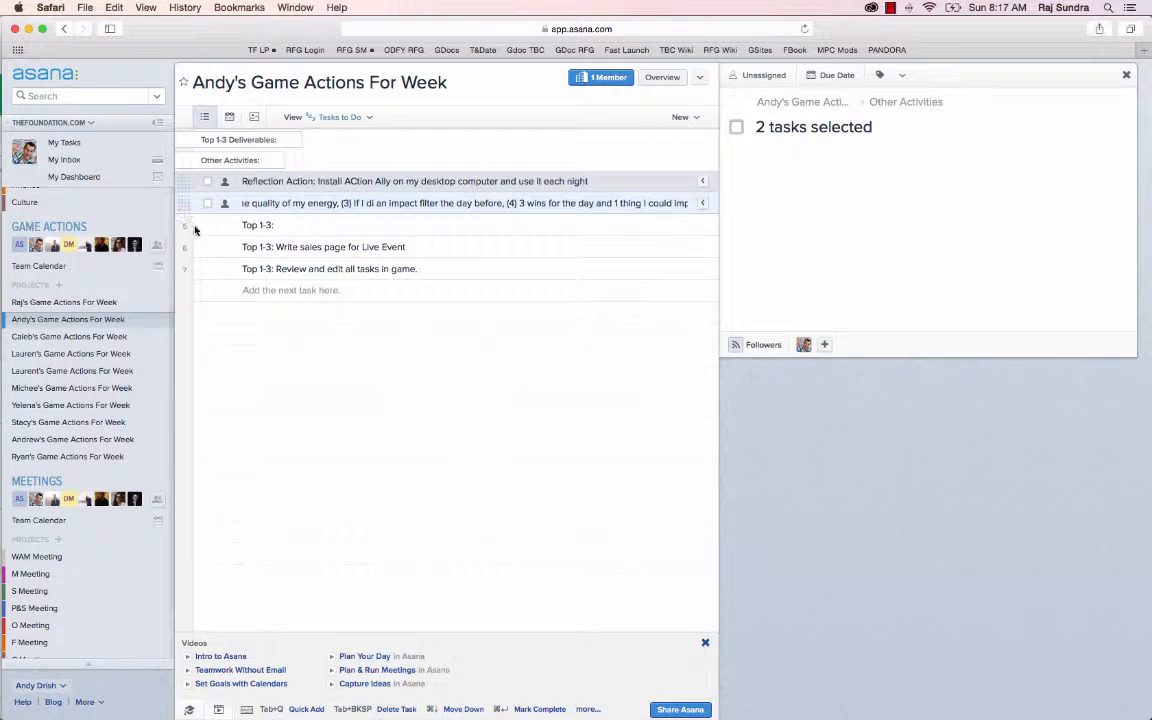
Delete the blank Top 1-3 task and move the sales page and task review items into the Top 1-3 Deliverables section
left_click(188, 227)
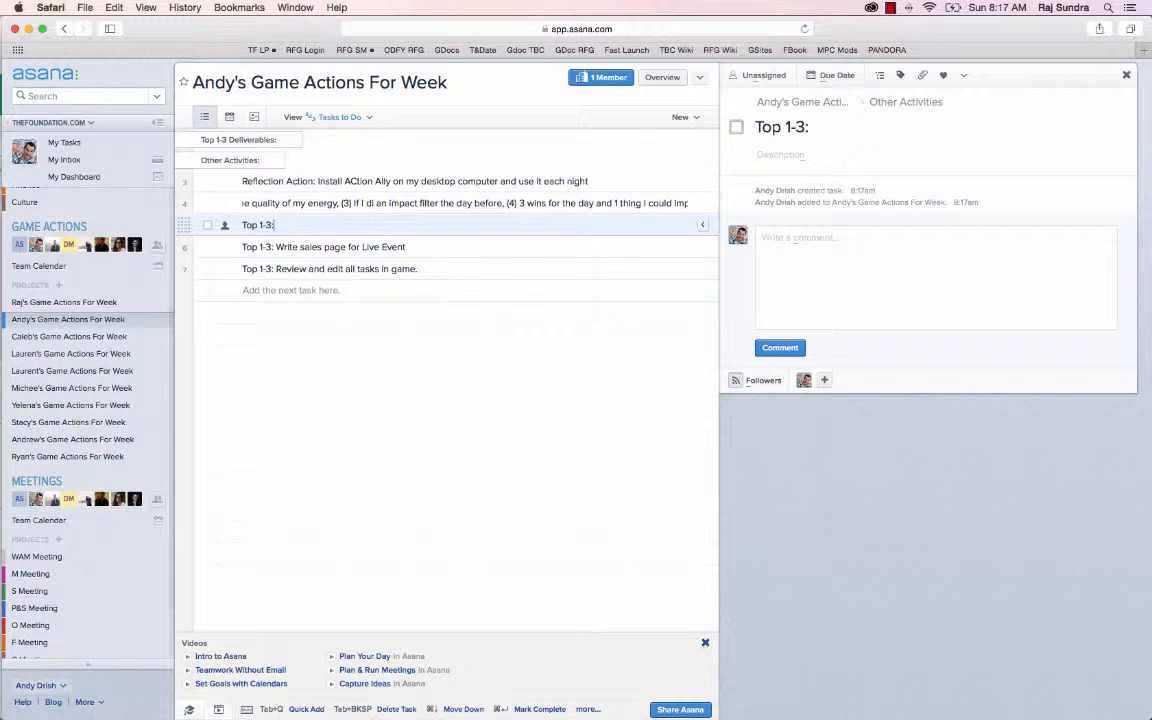
key("Tab+BackSpace")
key("shift+Down")
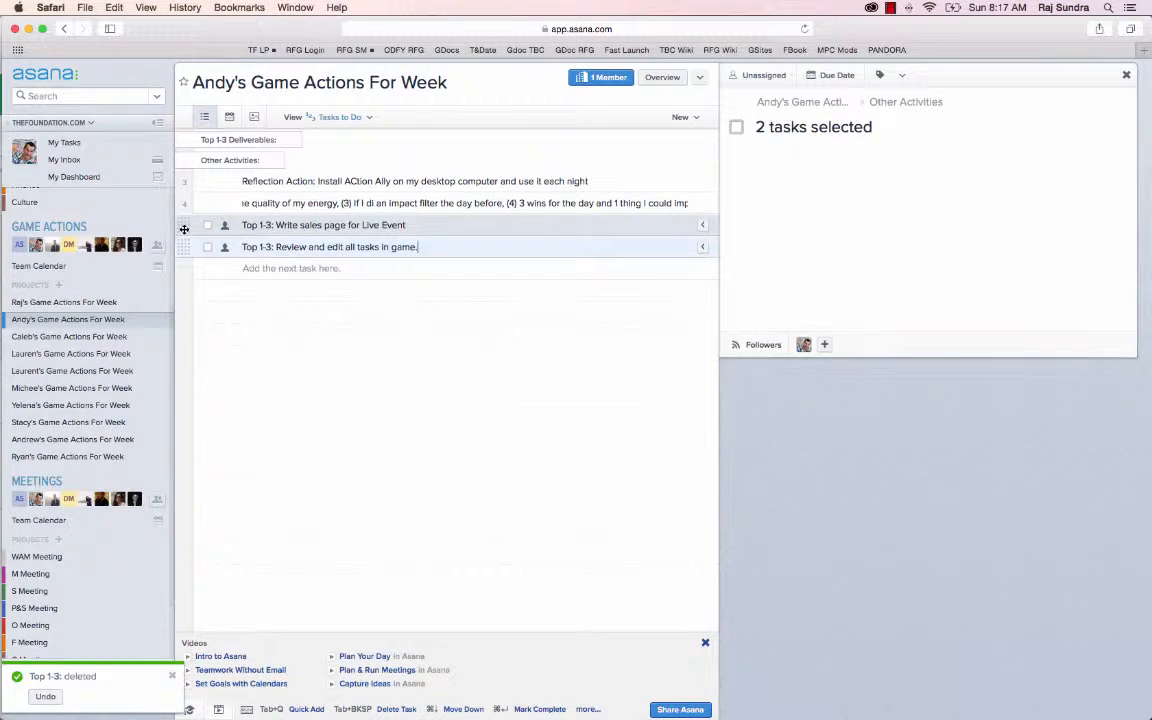
left_click_drag(184, 229, 182, 145)
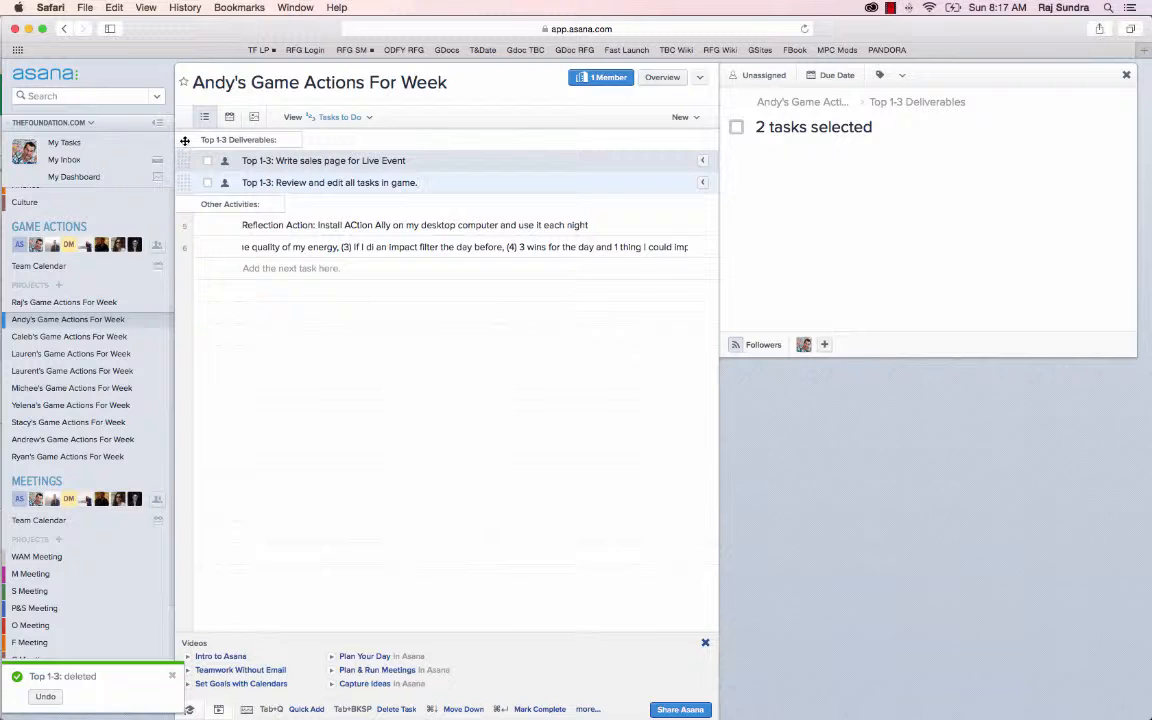
Select everything from the Top 1-3 Deliverables heading to the Game Habit task and assign it all to yourself
left_click(184, 140)
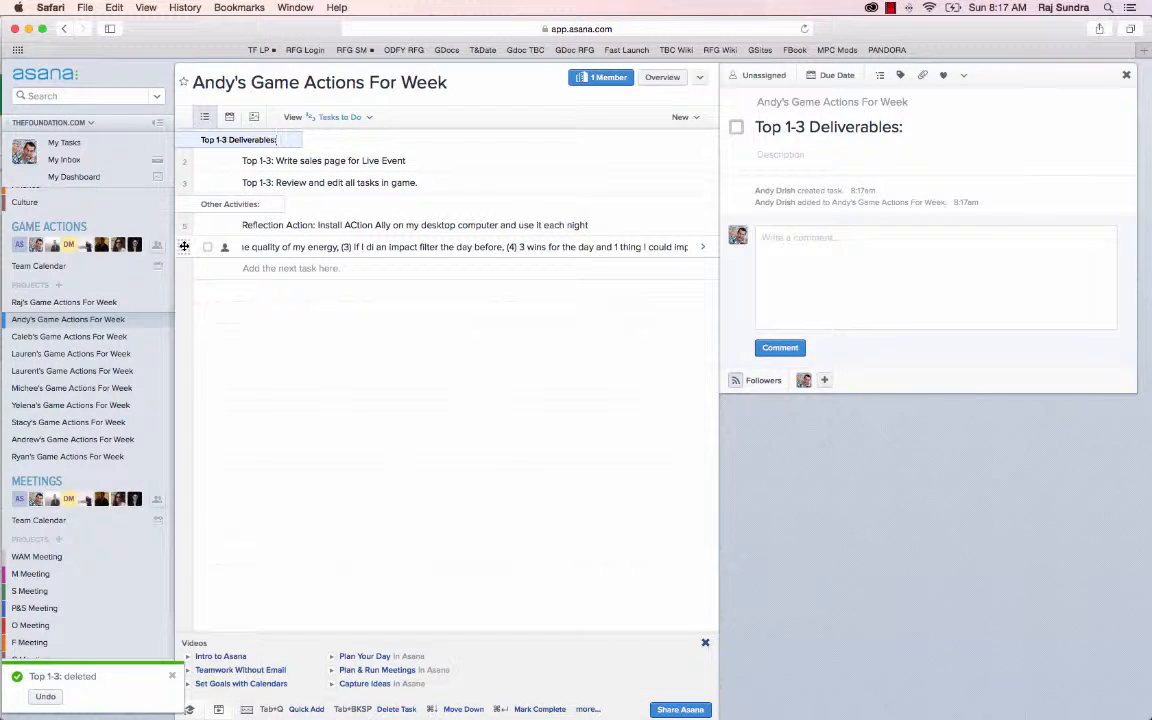
left_click(184, 246, "shift")
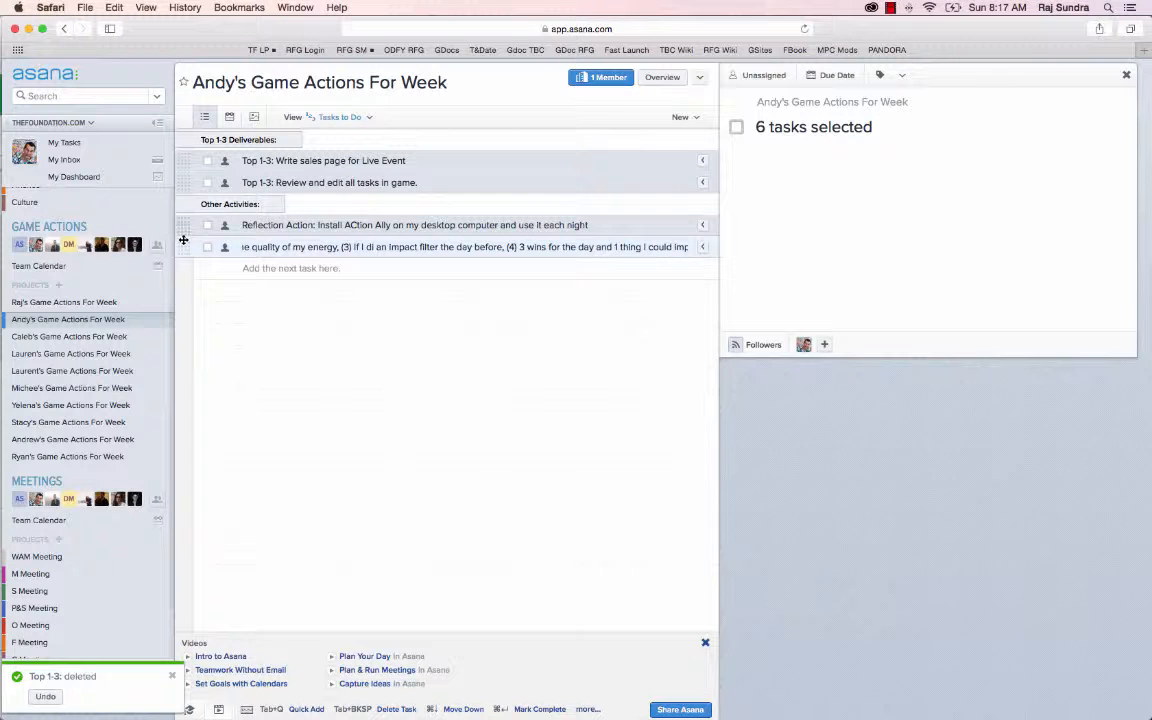
left_click(224, 246)
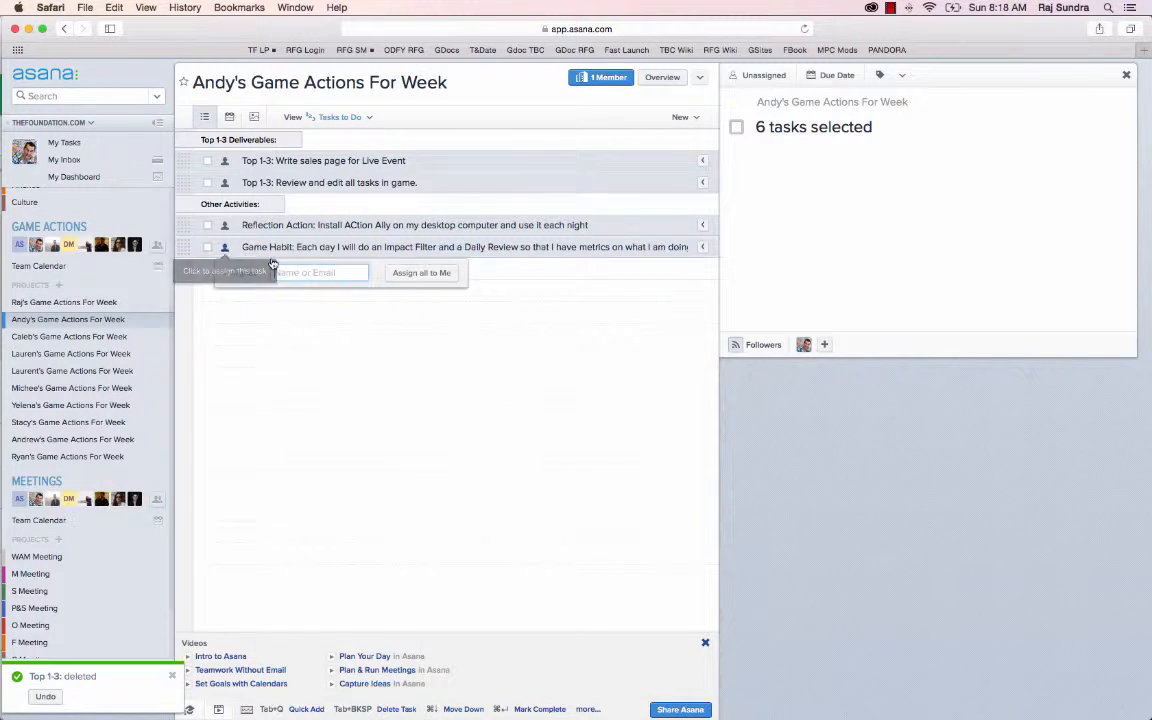
left_click(397, 273)
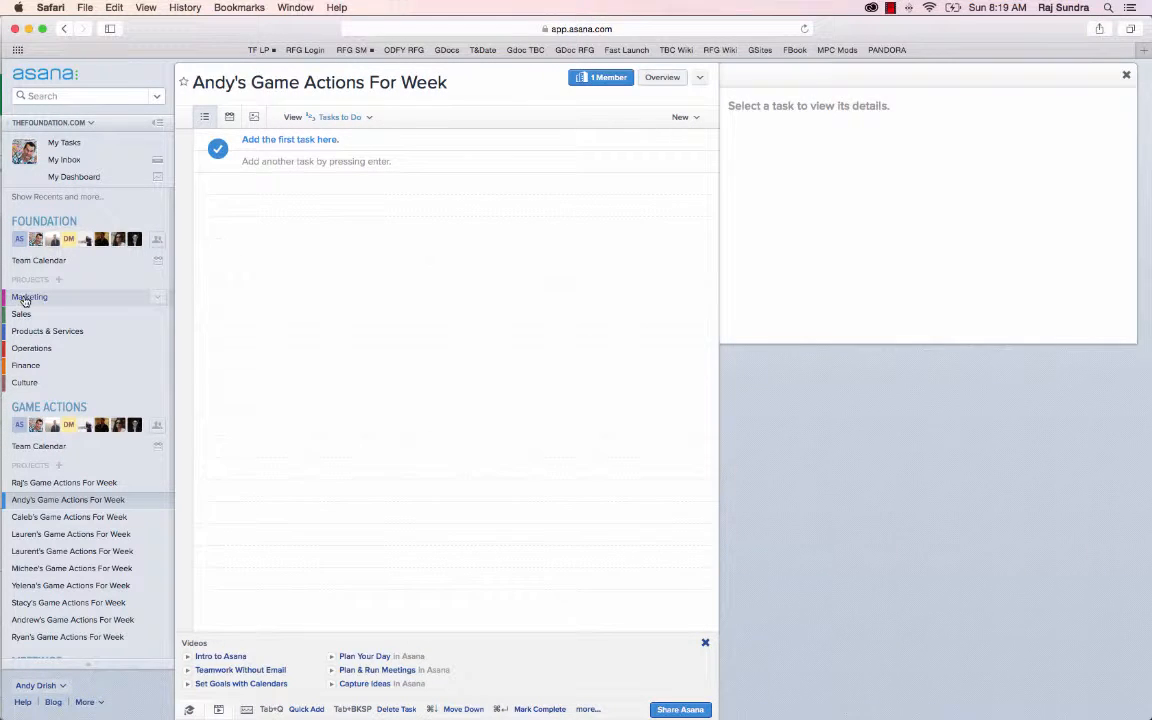
Open the Marketing project and collapse the Foundation and Game Actions teams in the project list
left_click(27, 297)
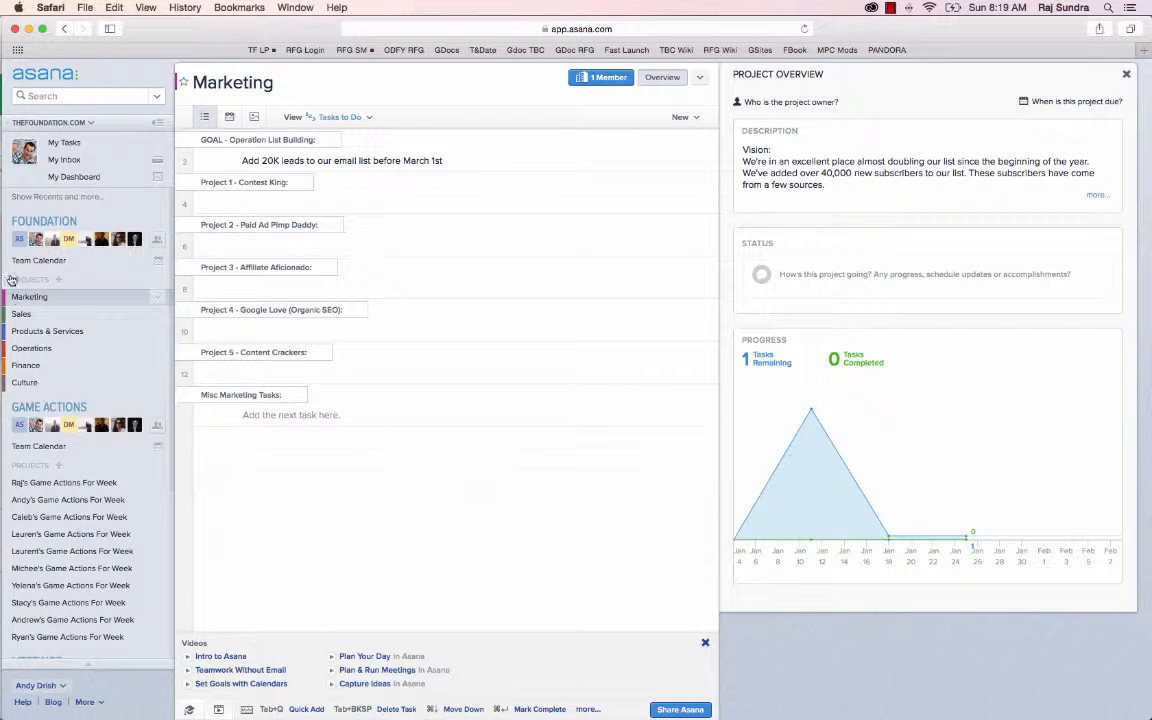
left_click(46, 222)
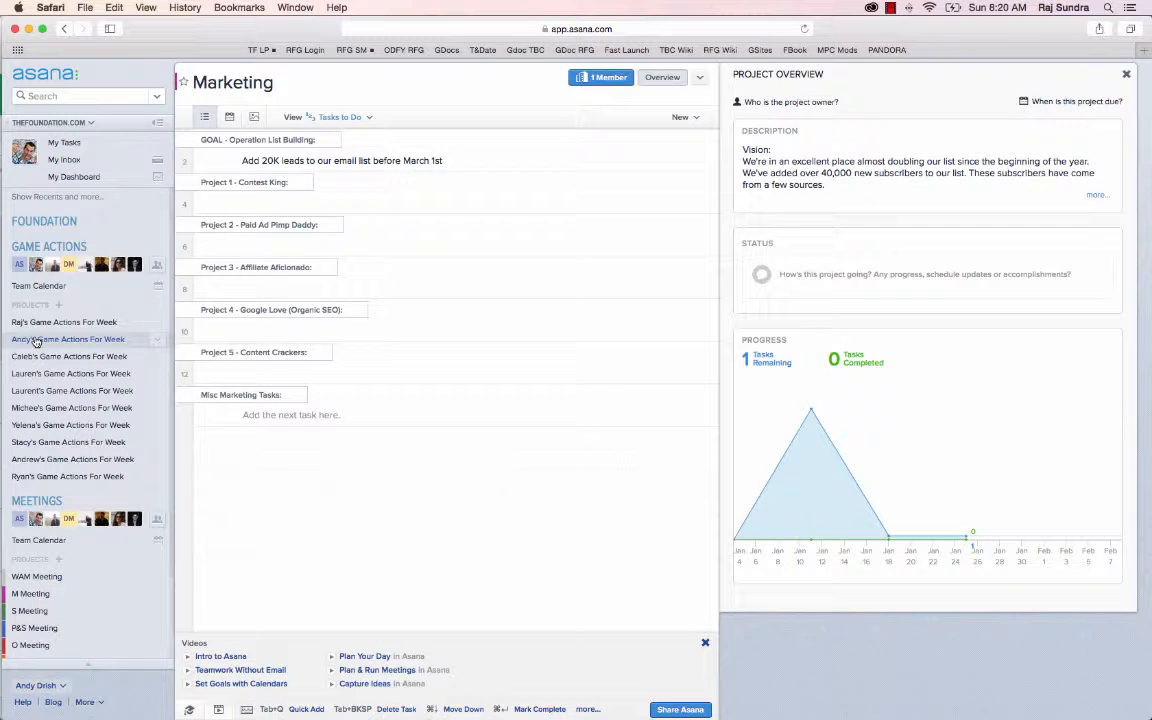
left_click(39, 250)
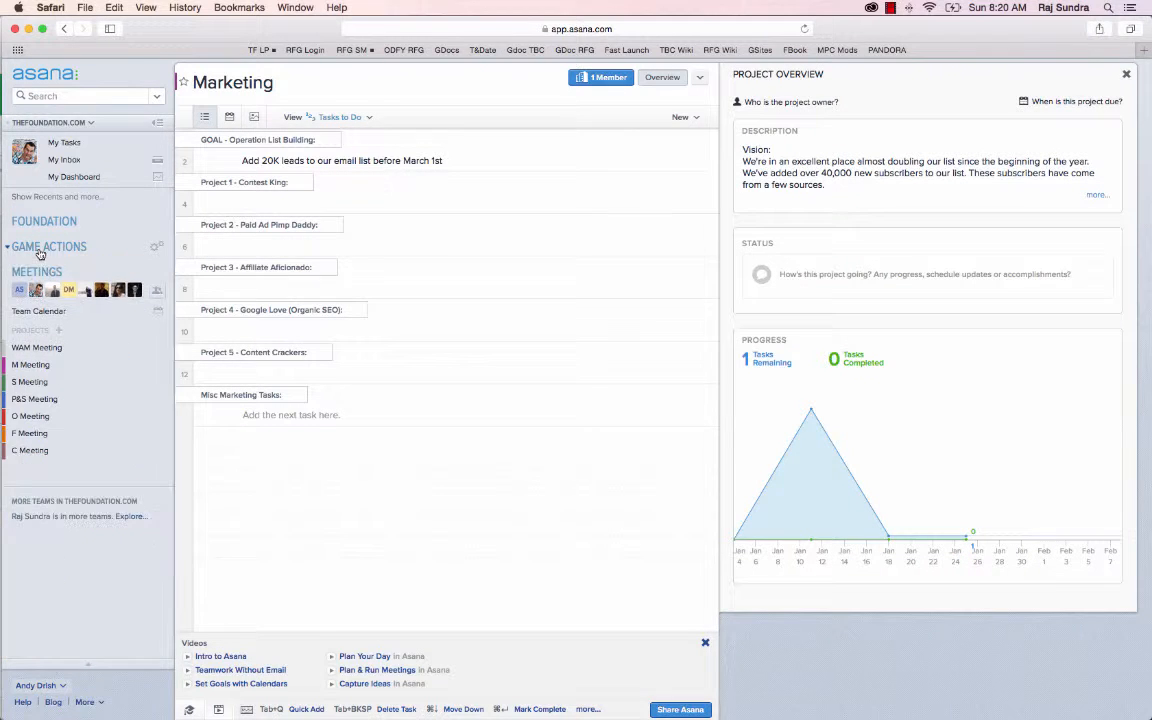